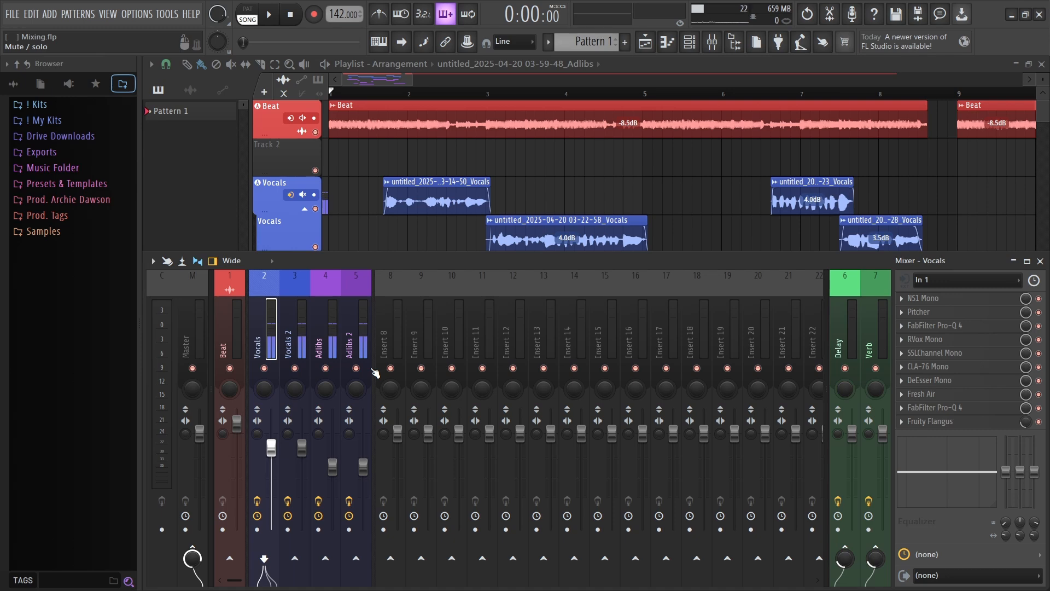
Review the effect slots of the Vocals 2, Beat, Delay, Verb and Vocals mixer tracks
{"action": "left_click", "coordinate": [305, 335]}
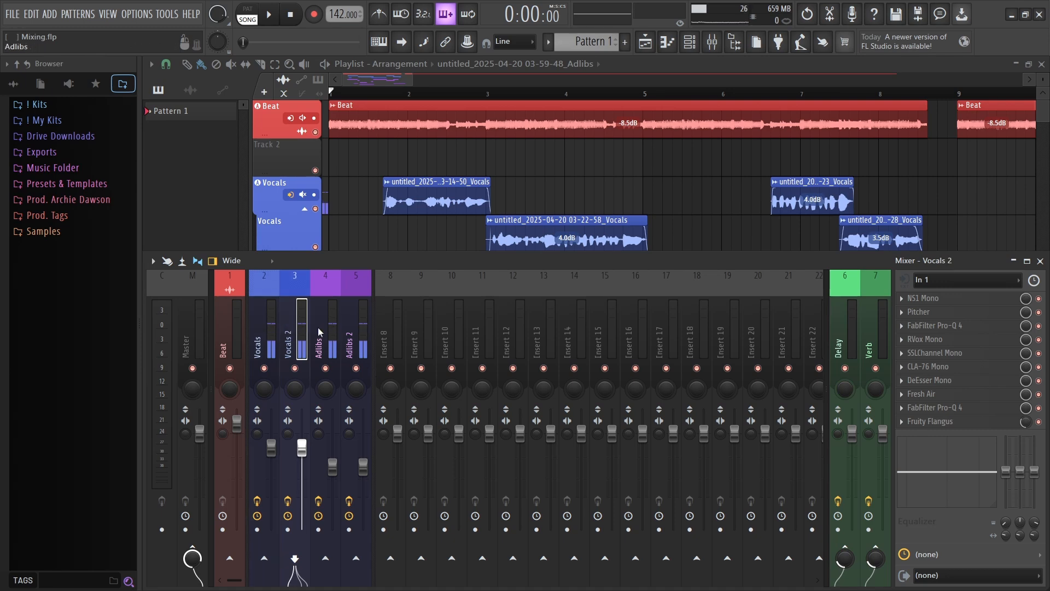
{"action": "left_click", "coordinate": [232, 326]}
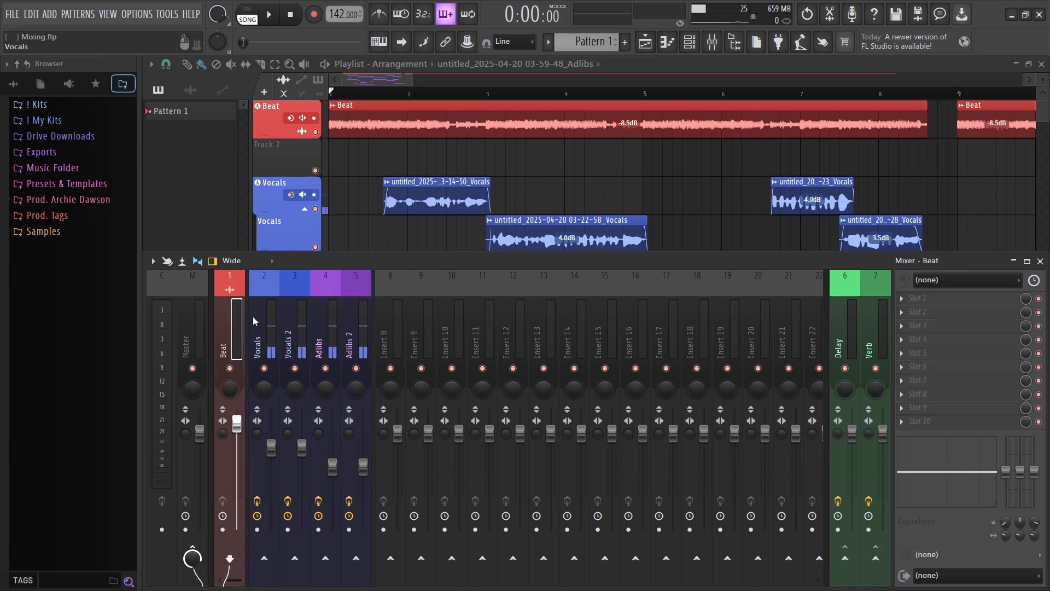
{"action": "left_click", "coordinate": [846, 313]}
{"action": "left_click", "coordinate": [875, 320]}
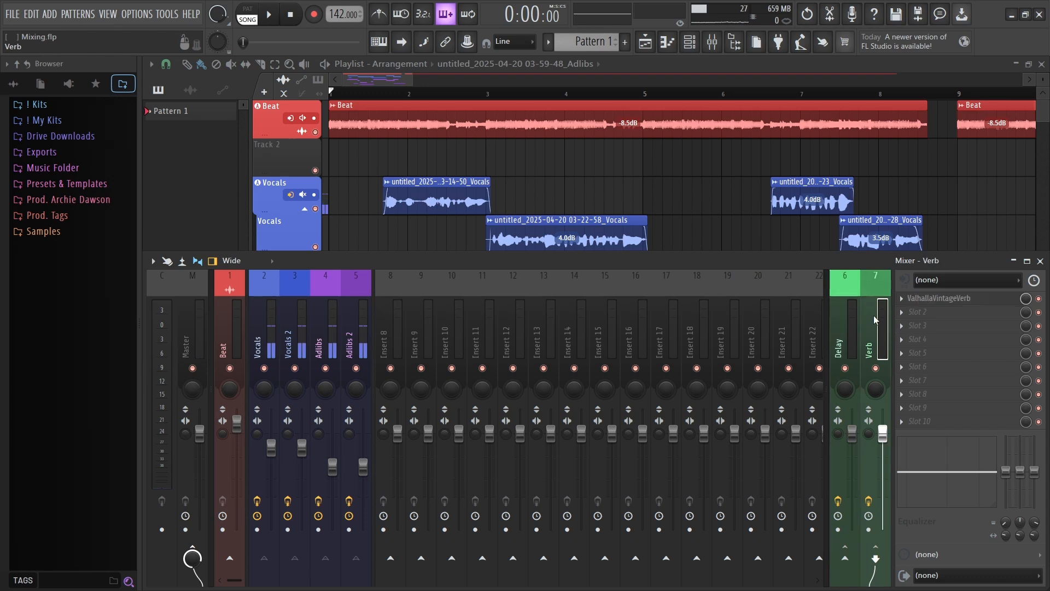
{"action": "left_click", "coordinate": [268, 314]}
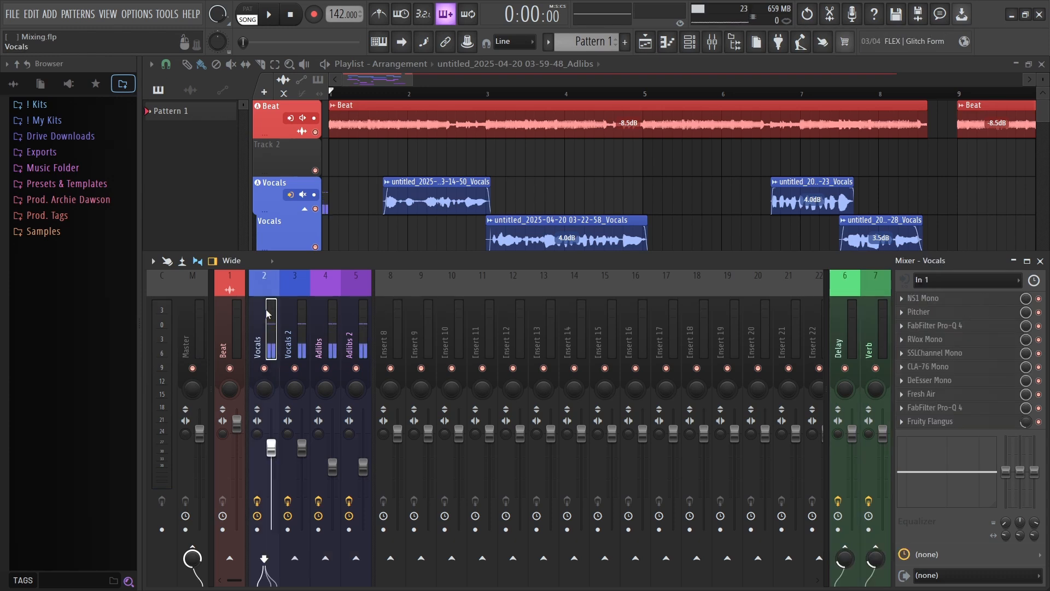
Bring the playlist forward, arm the Vocals track for recording and disarm it again
{"action": "left_click", "coordinate": [286, 235]}
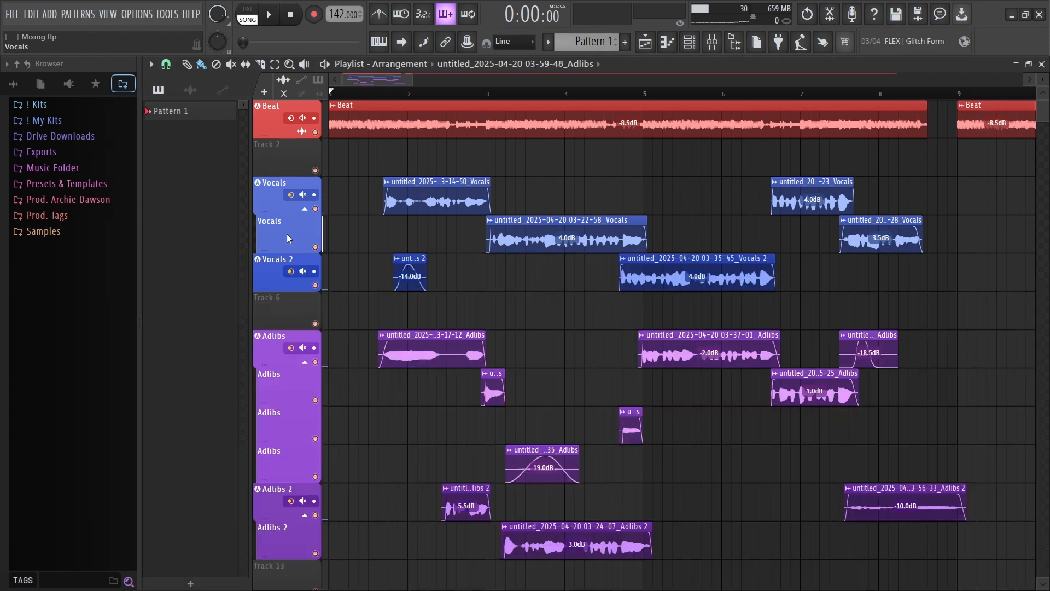
{"action": "scroll", "coordinate": [323, 165], "scroll_direction": "up", "scroll_amount": 1}
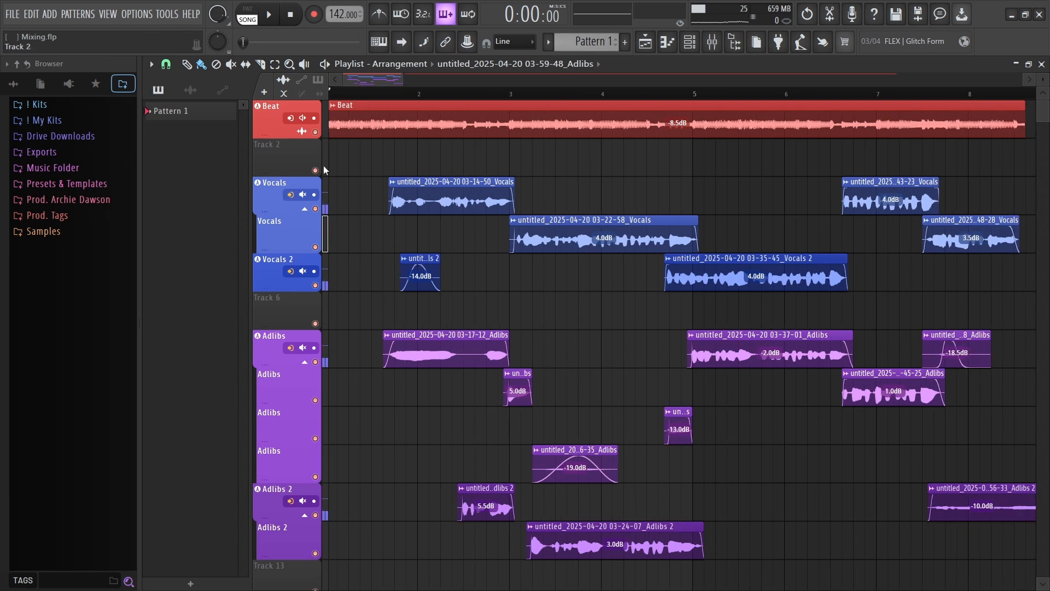
{"action": "left_click", "coordinate": [315, 195]}
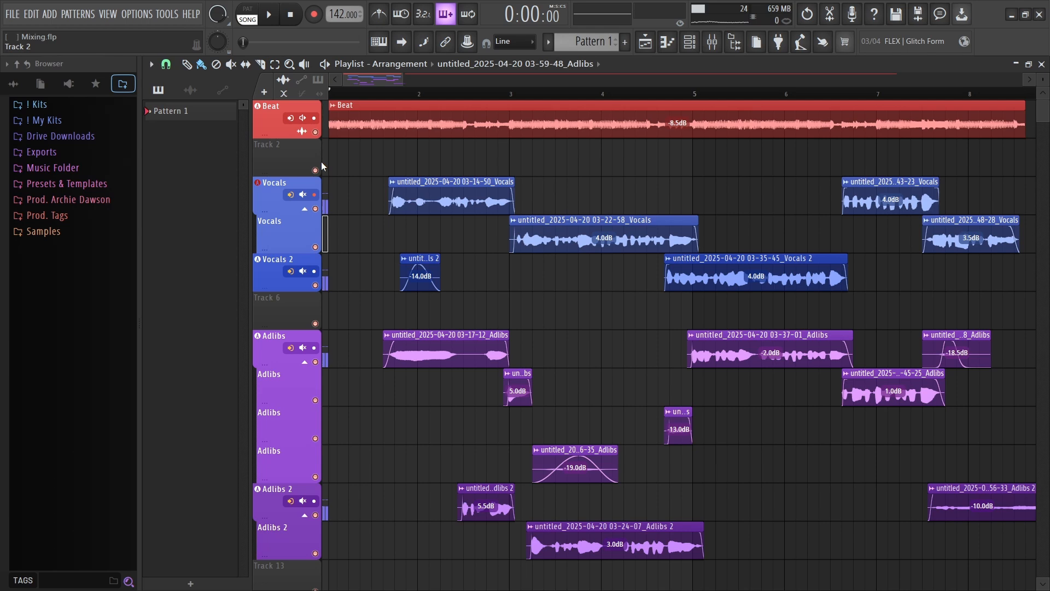
{"action": "left_click", "coordinate": [314, 194]}
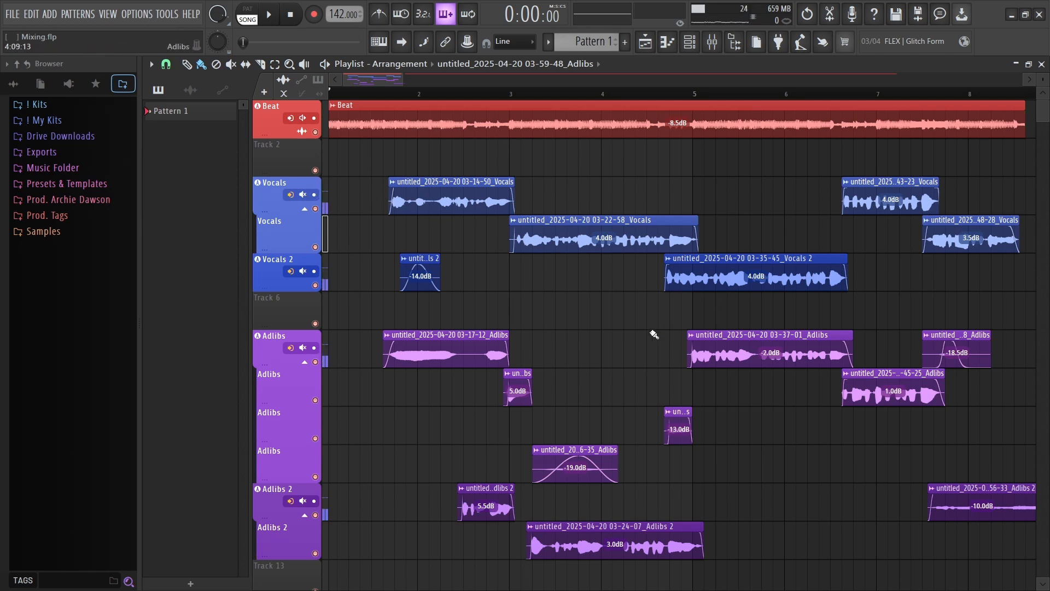
Play the arrangement from the start until just past bar 8, then stop playback
{"action": "scroll", "coordinate": [629, 306], "scroll_direction": "down", "scroll_amount": 2}
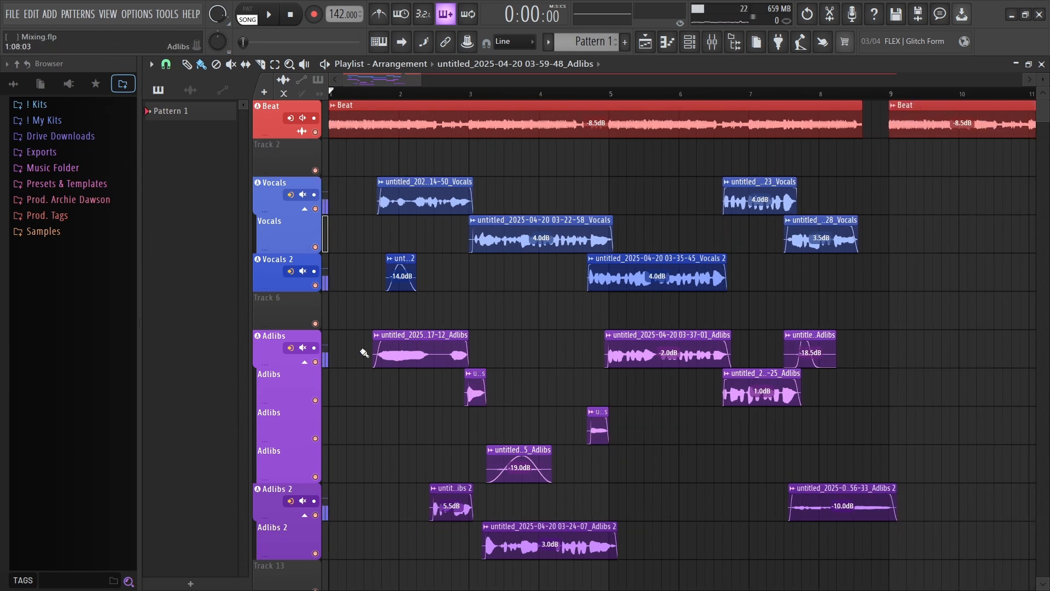
{"action": "key", "text": "space"}
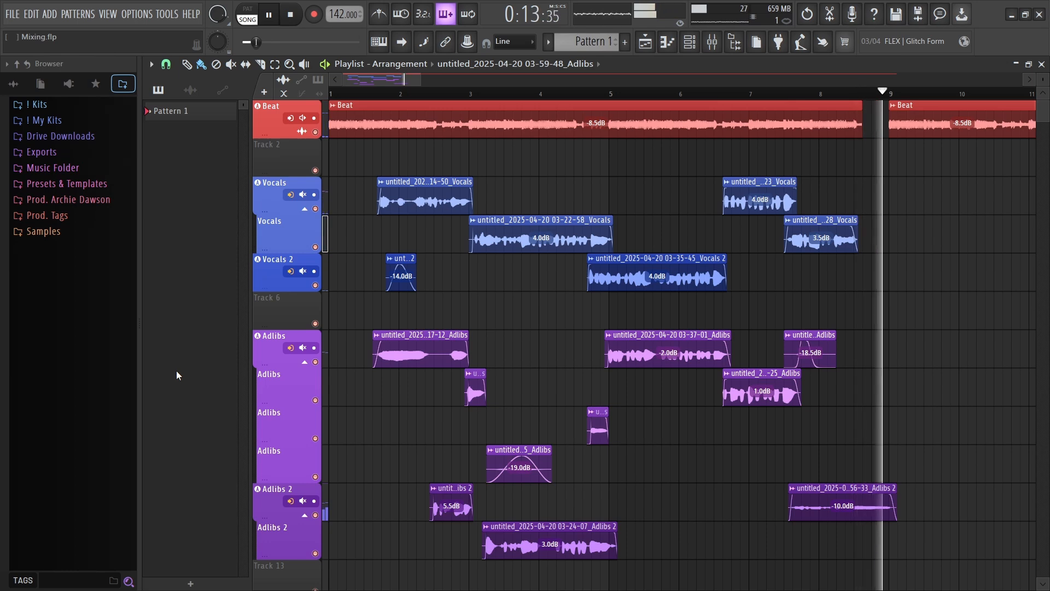
{"action": "key", "text": "space"}
Inspect the NS1 Mono and Pitcher effects on the Vocals mixer track, close them and audition the vocals
{"action": "key", "text": "F9"}
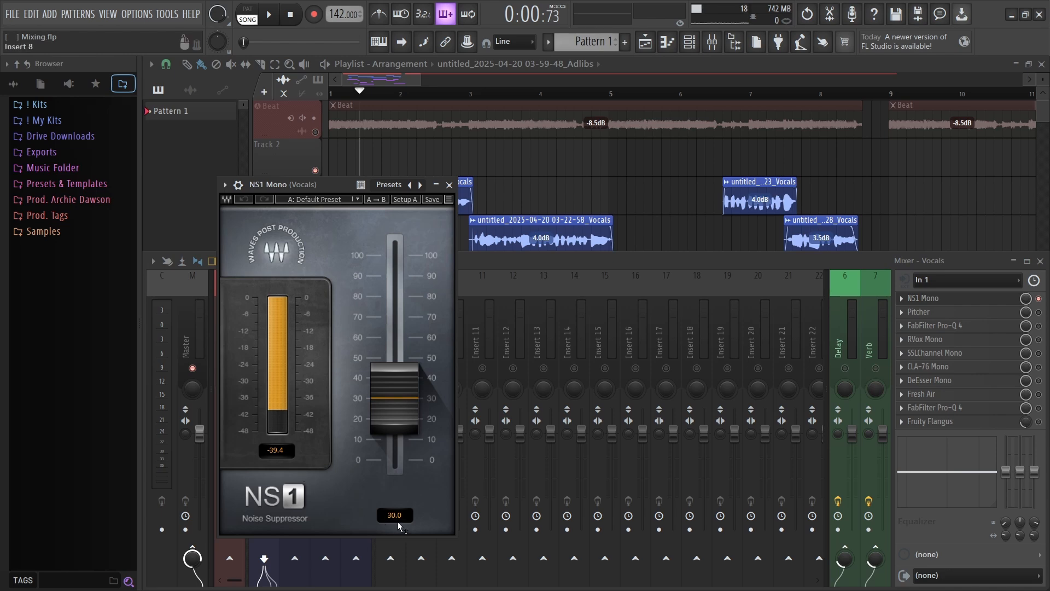
{"action": "left_click", "coordinate": [449, 184]}
{"action": "left_click", "coordinate": [982, 314]}
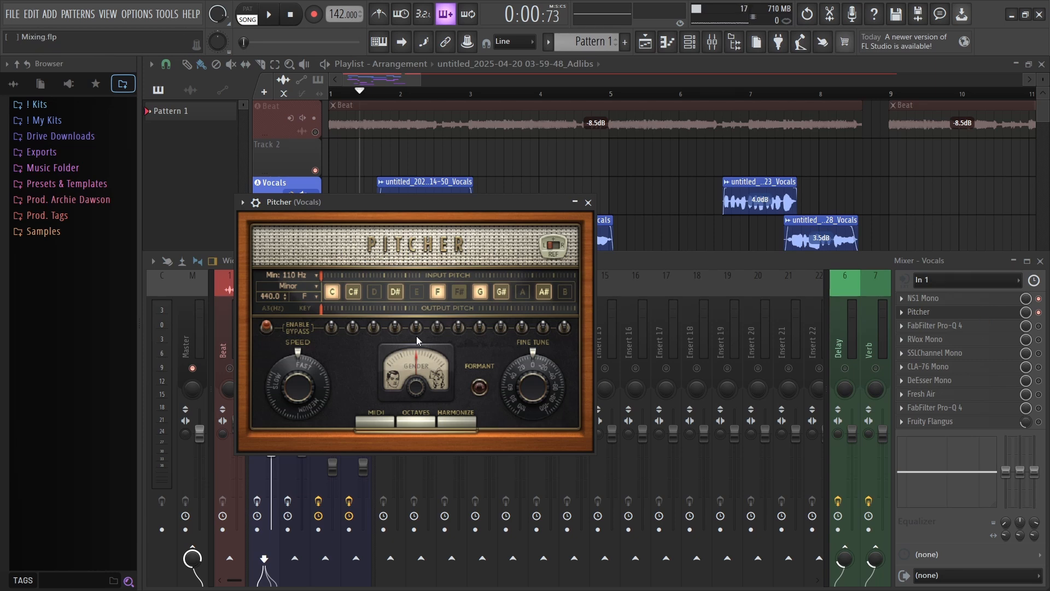
{"action": "left_click", "coordinate": [587, 203]}
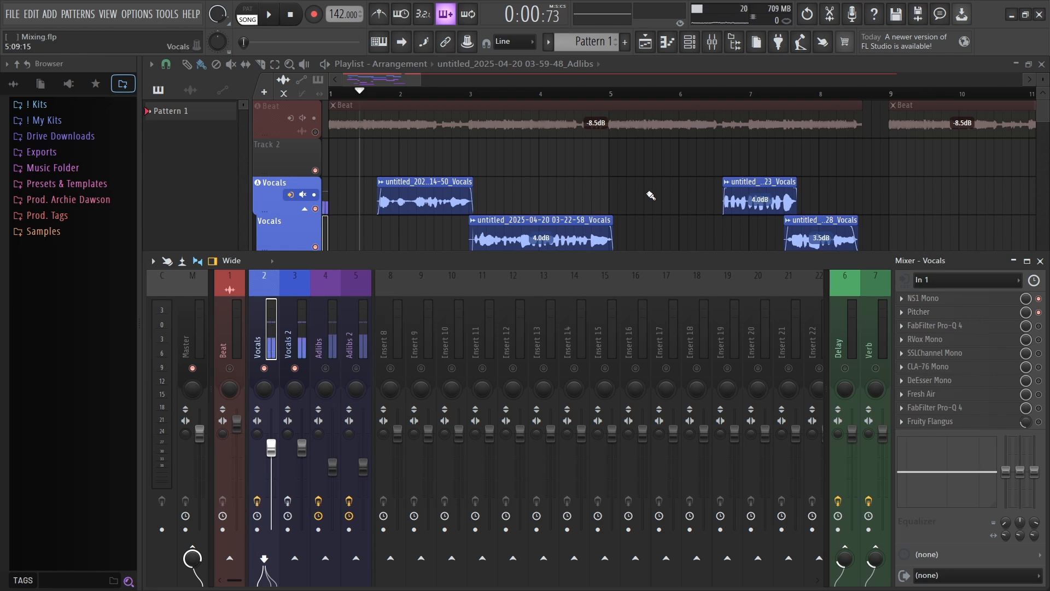
{"action": "key", "text": "space"}
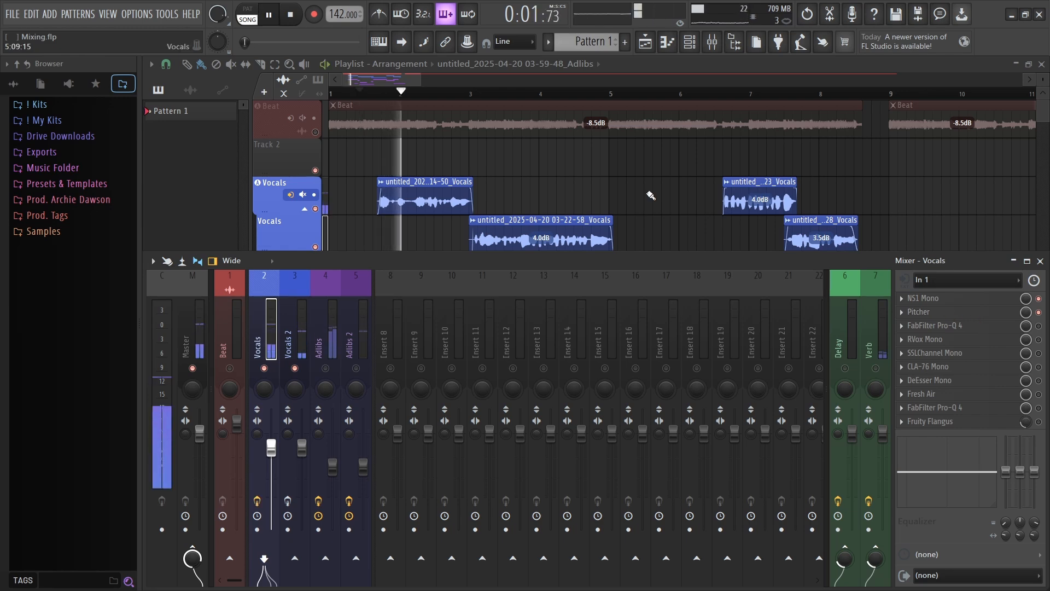
{"action": "key", "text": "space"}
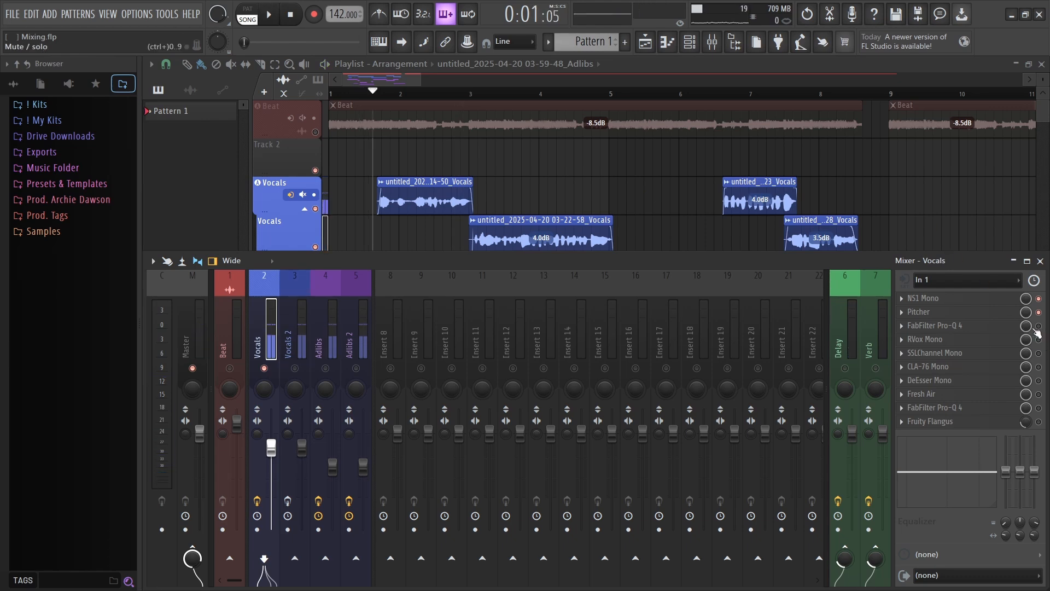
Examine the first FabFilter Pro-Q 4 curve on the Vocals track while auditioning the vocals, then close it
{"action": "left_click", "coordinate": [995, 327]}
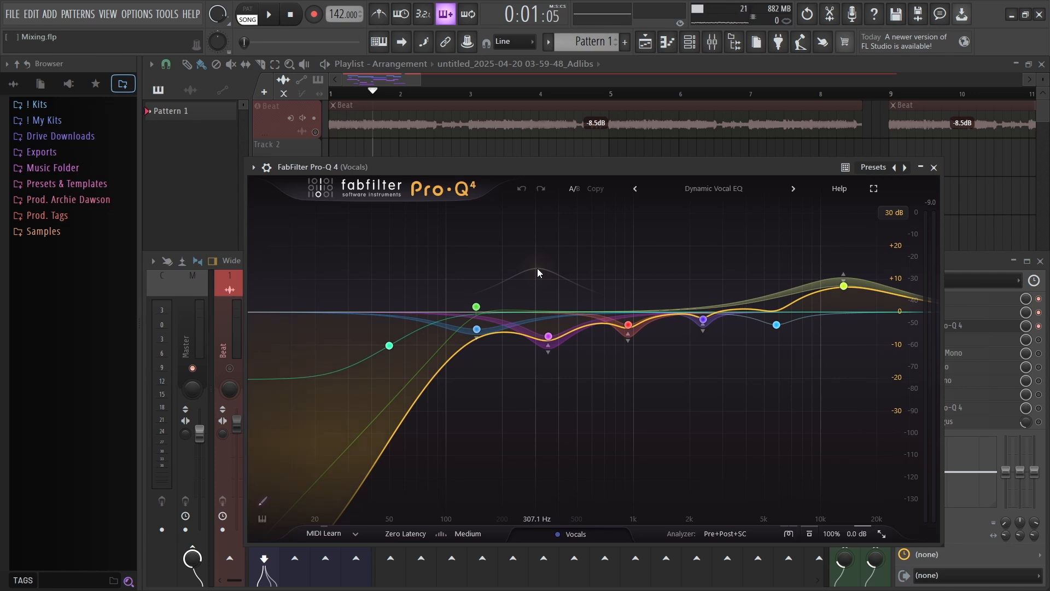
{"action": "key", "text": "space"}
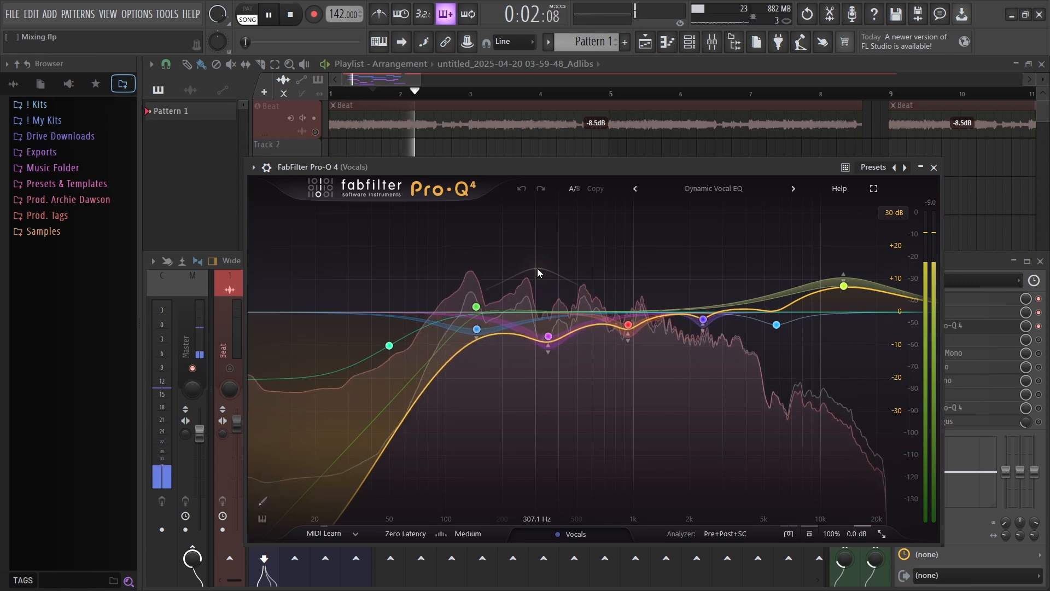
{"action": "key", "text": "space"}
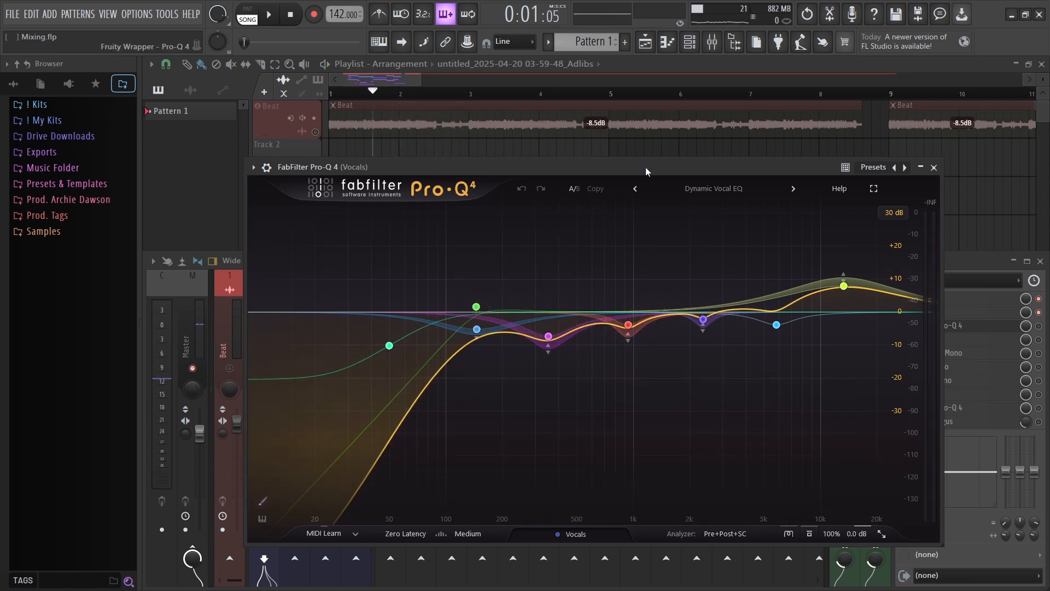
{"action": "key", "text": "space"}
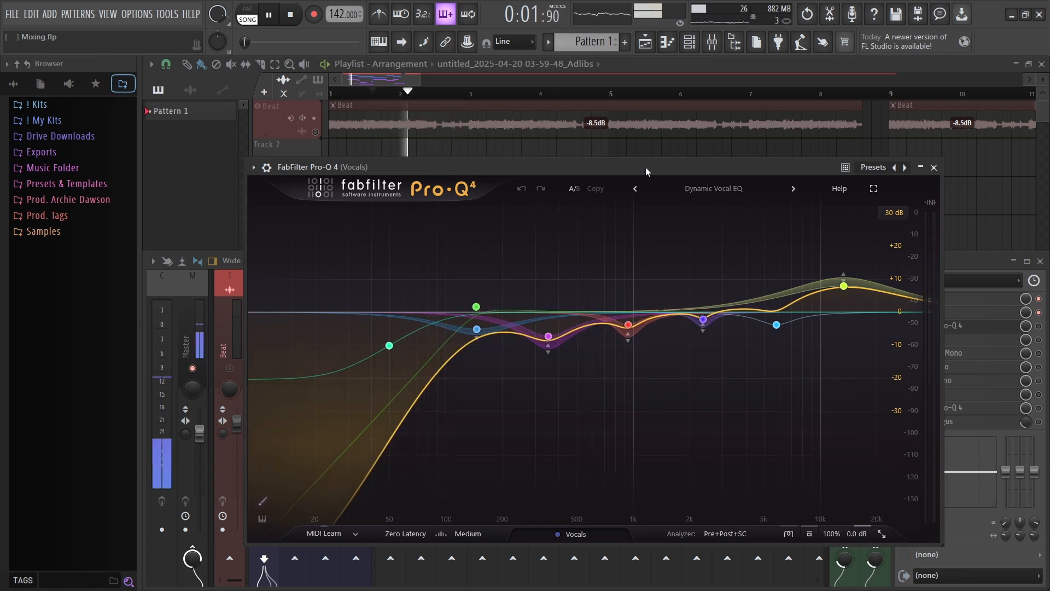
{"action": "key", "text": "space"}
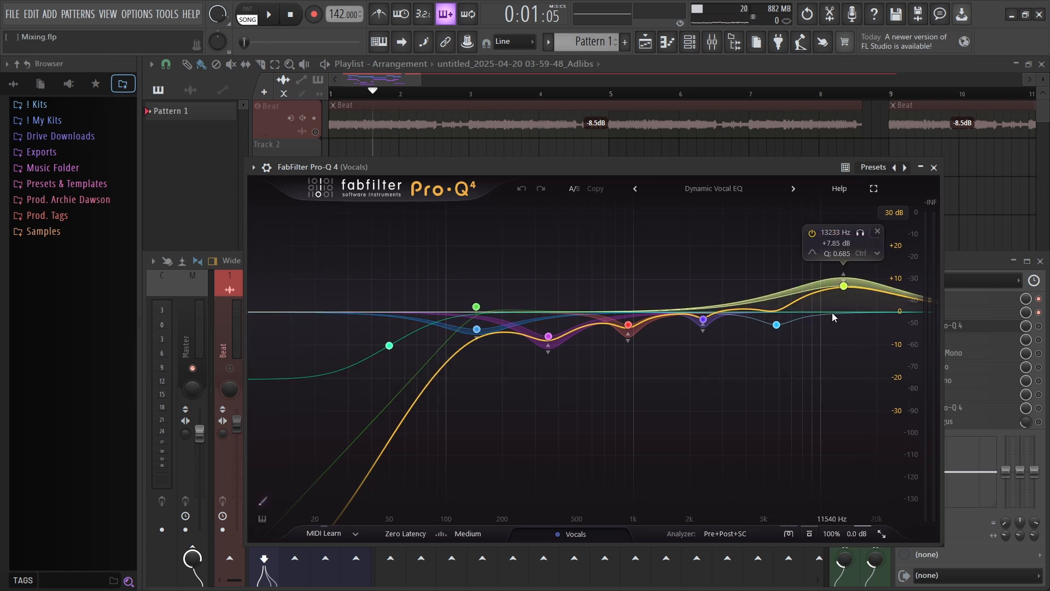
{"action": "left_click", "coordinate": [933, 167]}
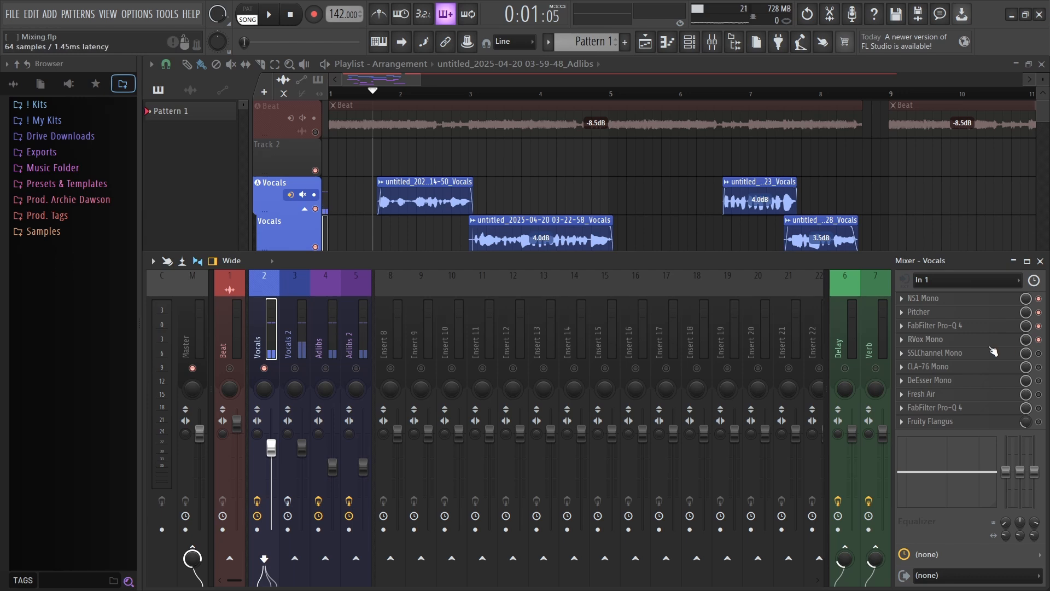
Examine the RVox Mono compressor settings on the Vocals track while playing a short vocal passage
{"action": "left_click", "coordinate": [963, 339]}
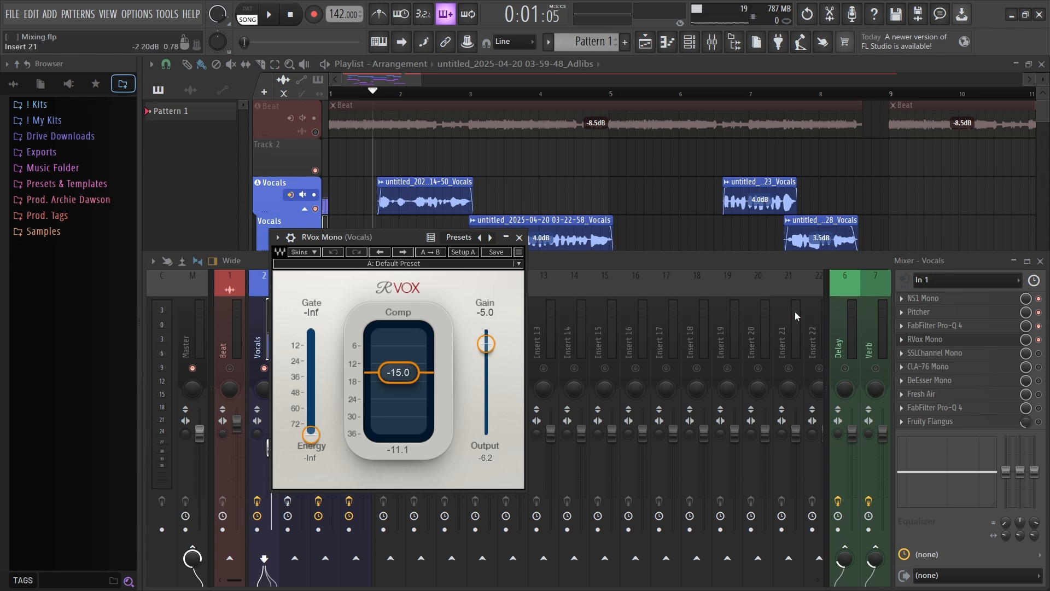
{"action": "key", "text": "space"}
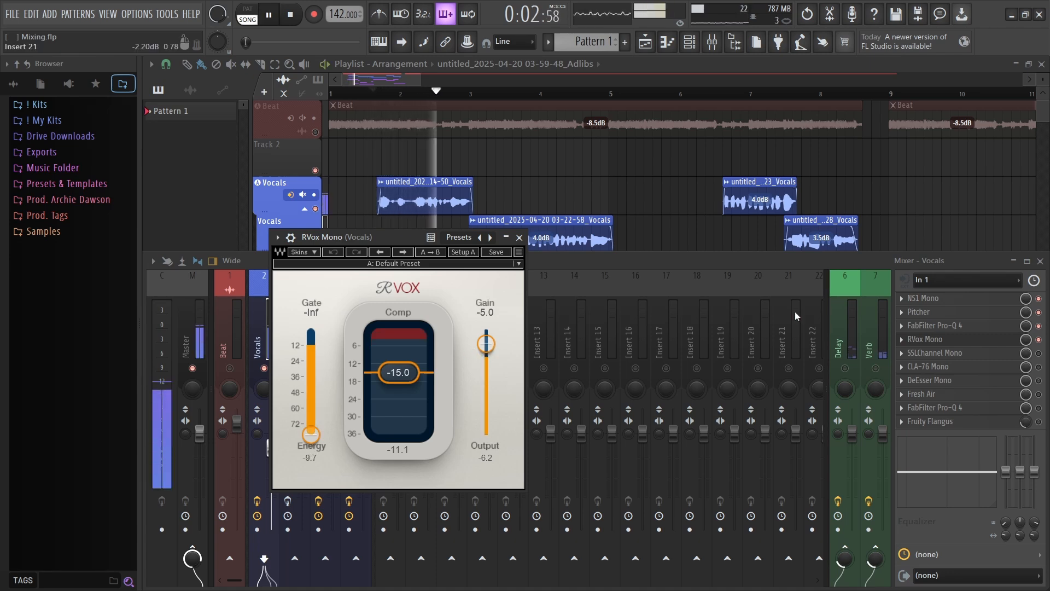
{"action": "key", "text": "space"}
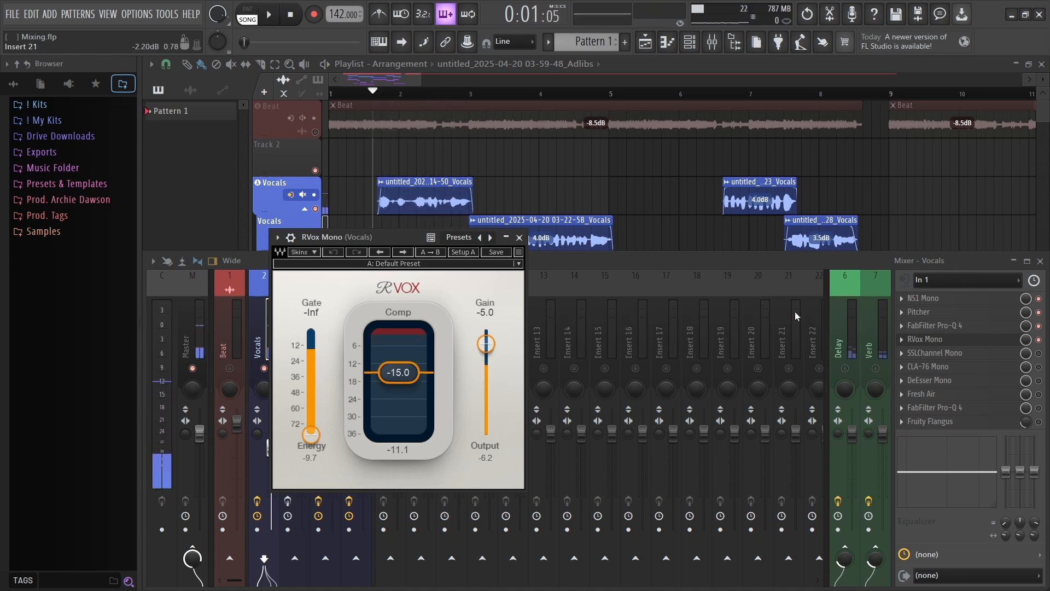
Enable SSLChannel Mono on the Vocals track and audition the vocals with its channel strip open
{"action": "left_click", "coordinate": [1037, 354]}
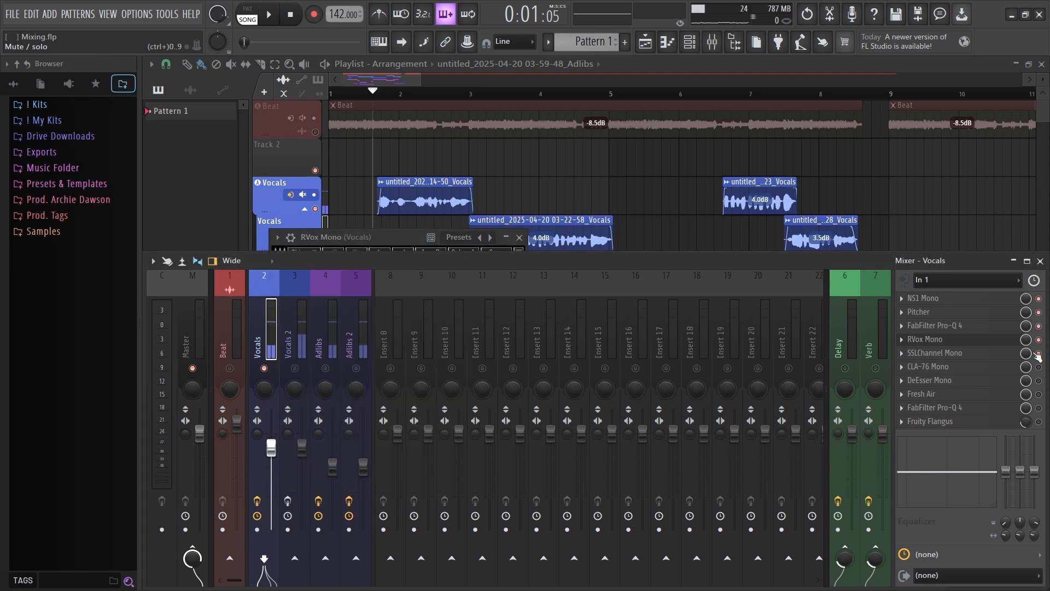
{"action": "left_click", "coordinate": [985, 357]}
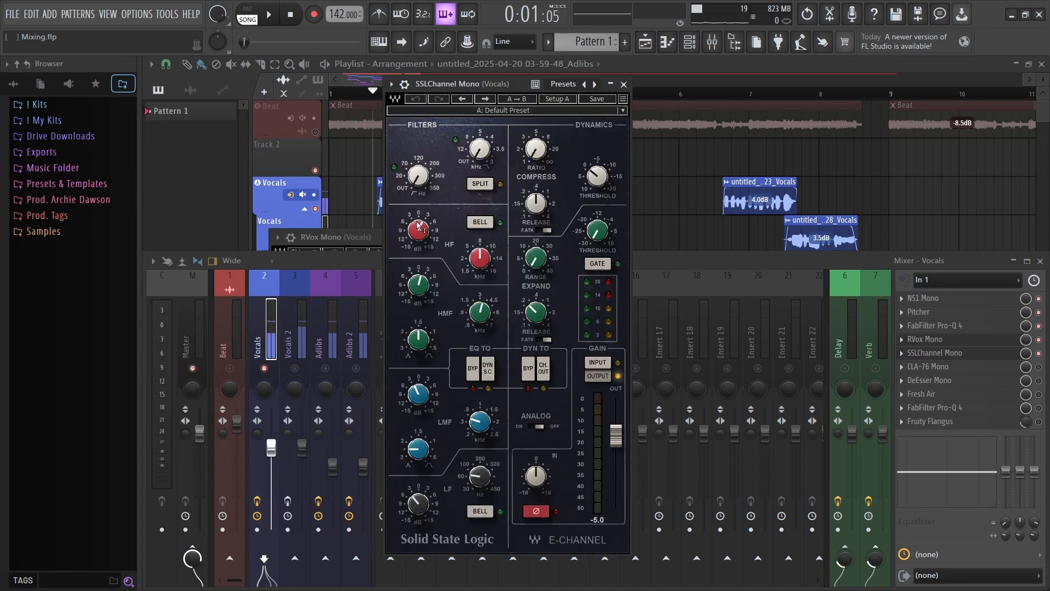
{"action": "mouse_move", "coordinate": [418, 224]}
{"action": "key", "text": "space"}
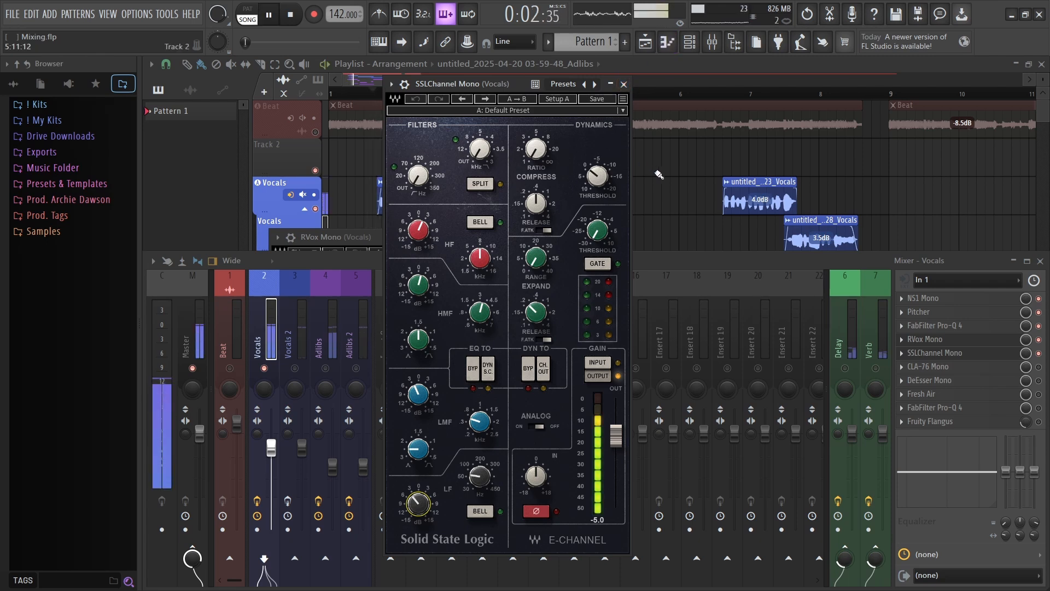
{"action": "key", "text": "space"}
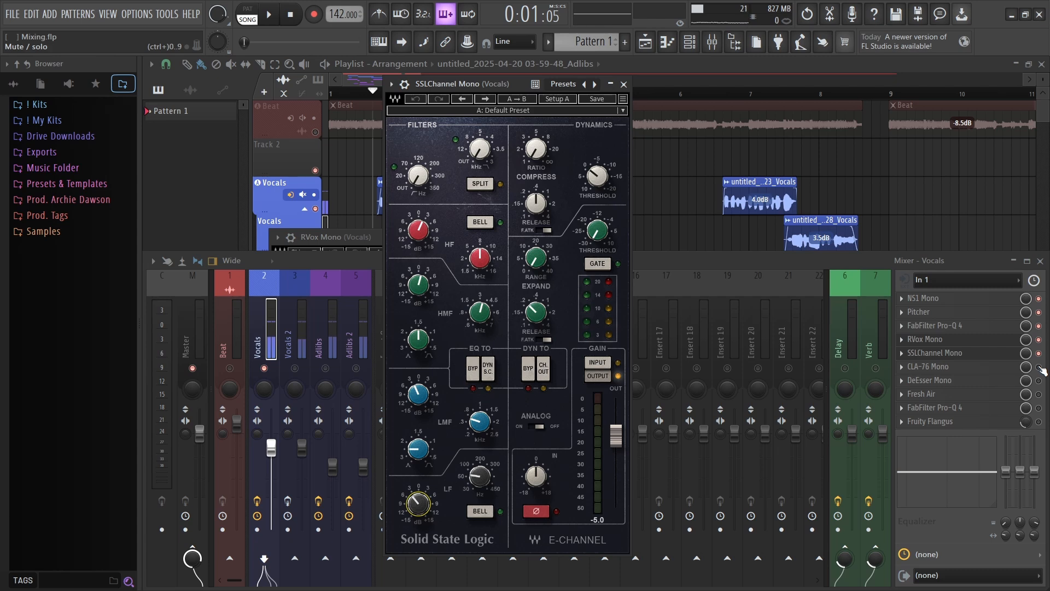
Open CLA-76 Mono on the Vocals track, try its Bluey revision and return it to Blacky
{"action": "left_click", "coordinate": [928, 367]}
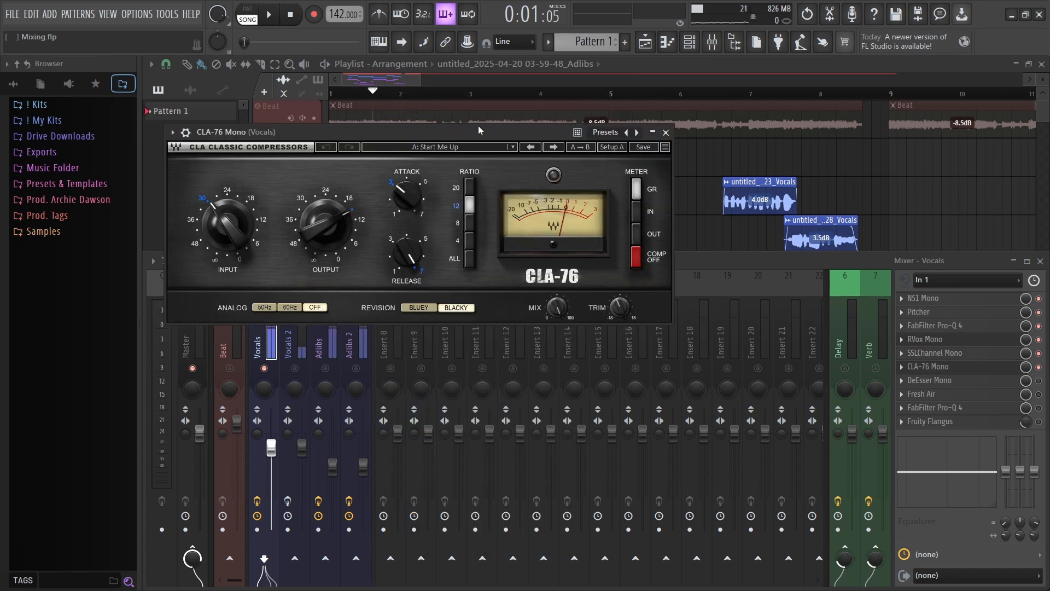
{"action": "left_click_drag", "start_coordinate": [483, 128], "coordinate": [626, 171]}
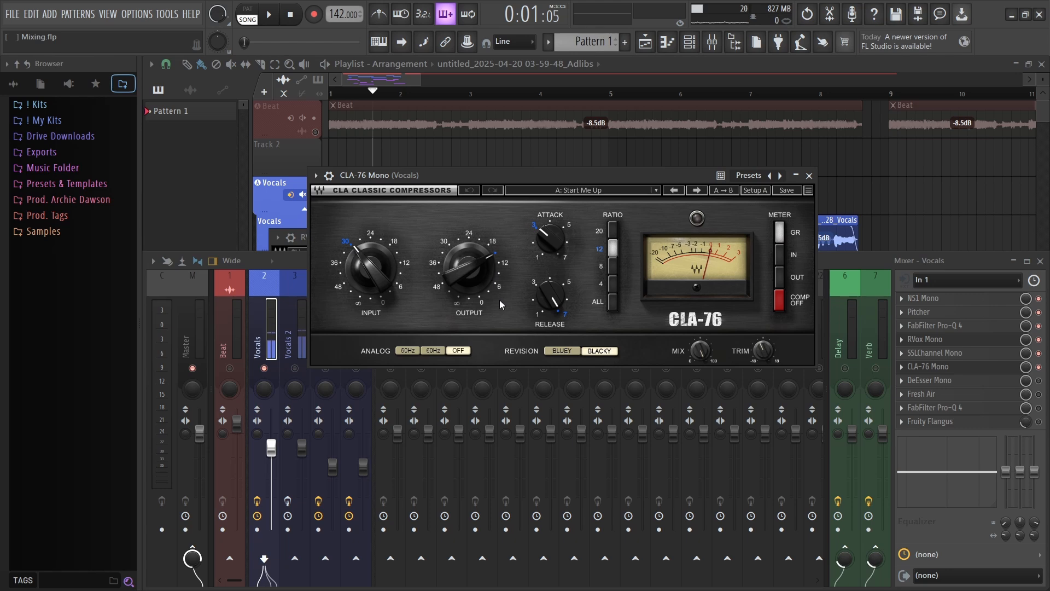
{"action": "left_click", "coordinate": [561, 350]}
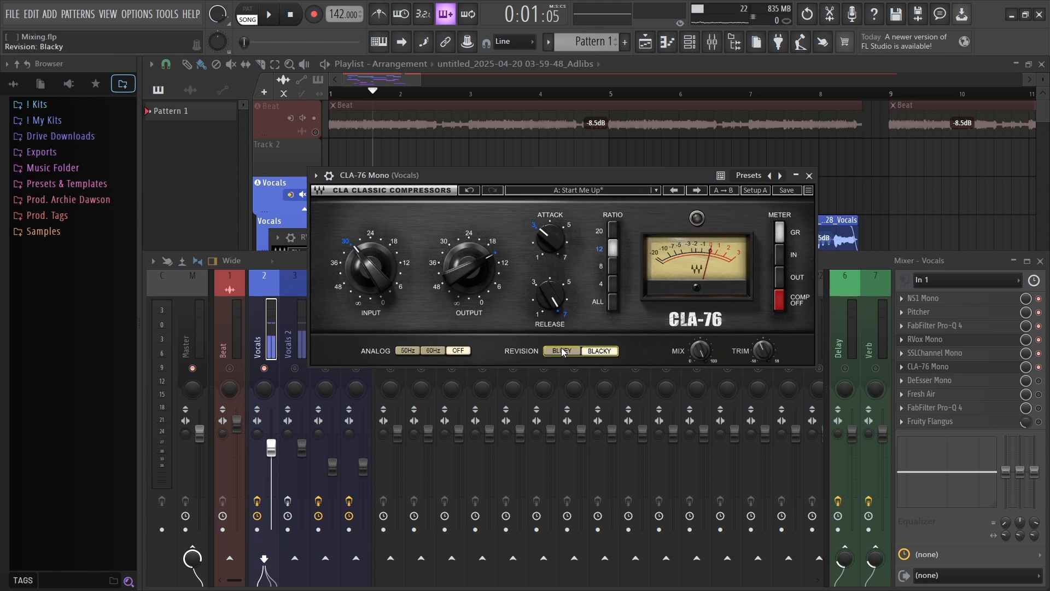
{"action": "left_click", "coordinate": [562, 351]}
{"action": "left_click", "coordinate": [602, 353]}
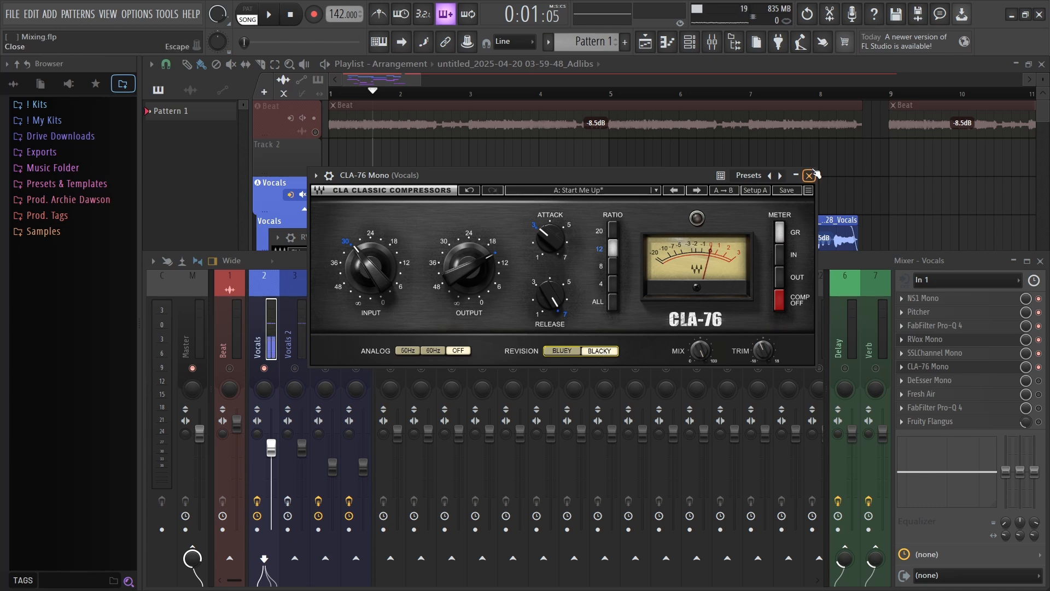
Audition the vocals through the CLA-76 compressor and close its window
{"action": "key", "text": "space"}
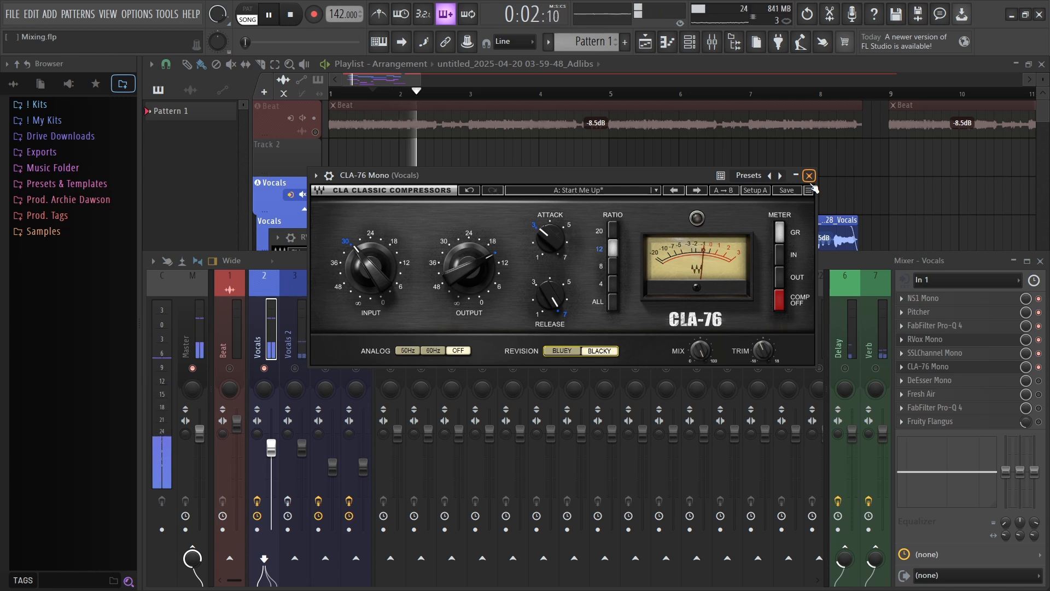
{"action": "key", "text": "space"}
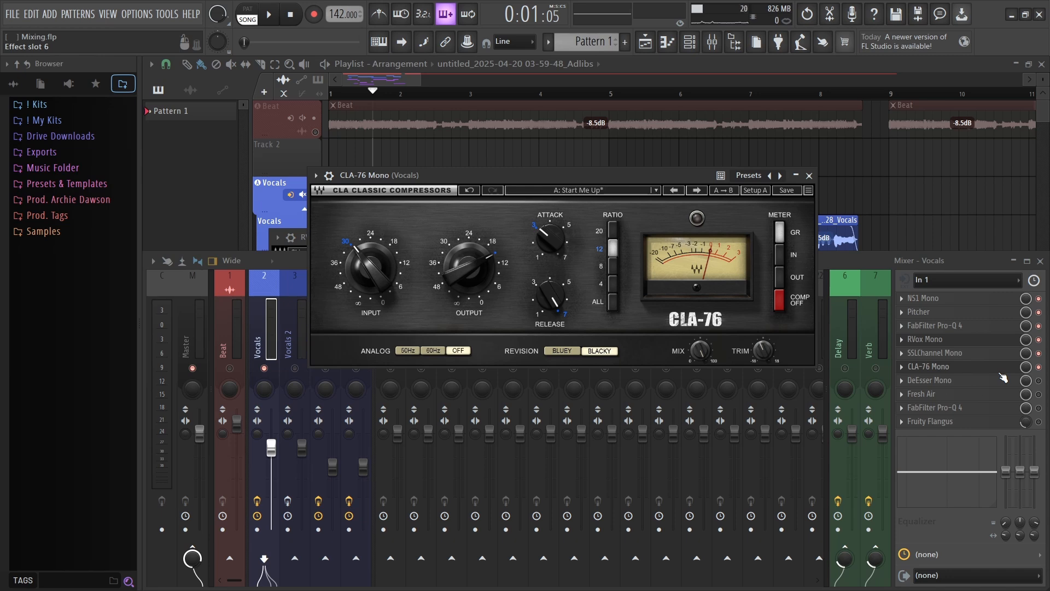
{"action": "left_click", "coordinate": [1002, 376]}
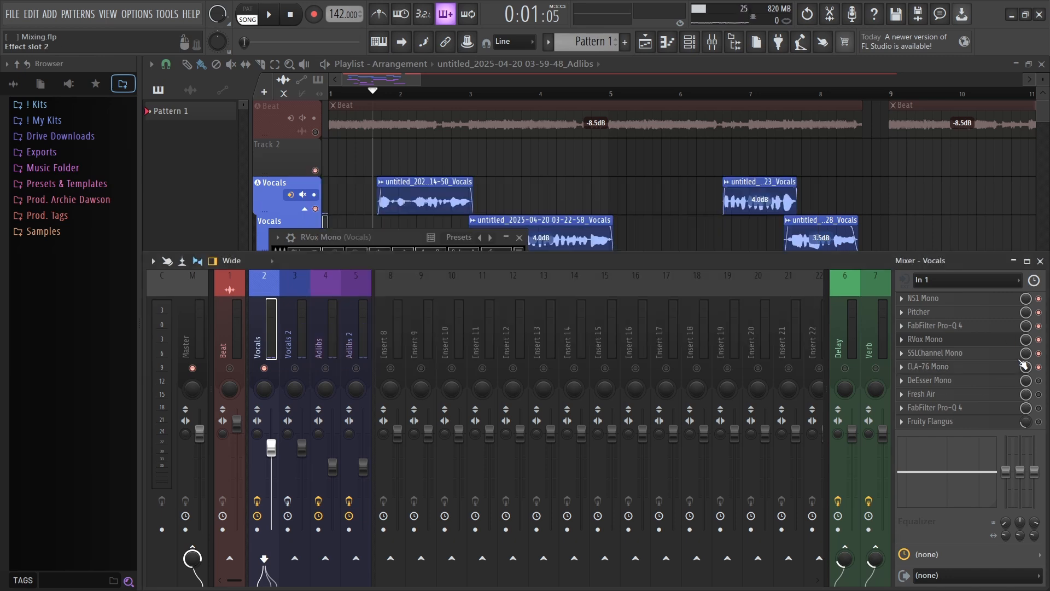
Enable DeEsser Mono on the Vocals track, look over its frequency and threshold settings, and close its window
{"action": "left_click", "coordinate": [1012, 382]}
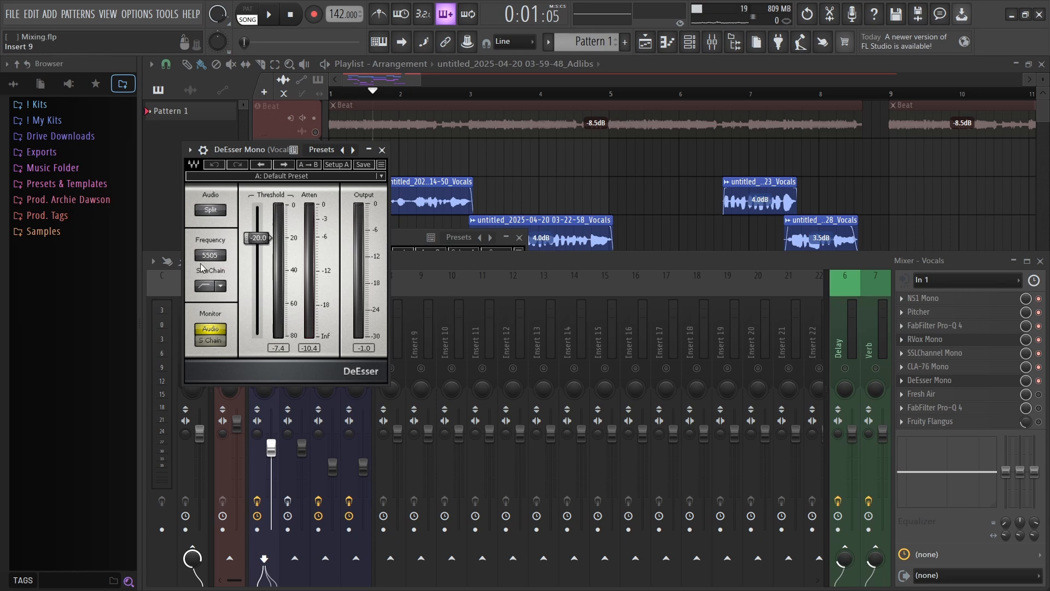
{"action": "key", "text": "Escape"}
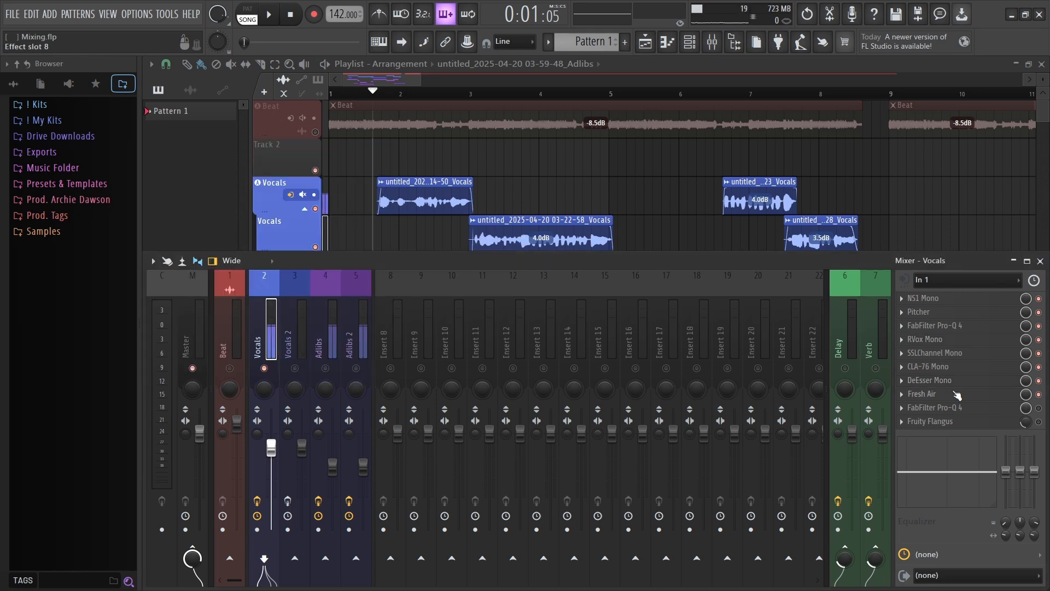
Open Fresh Air on the Vocals track, raise the linked Mid Air and High Air to 70%, and audition the vocals
{"action": "left_click", "coordinate": [975, 395]}
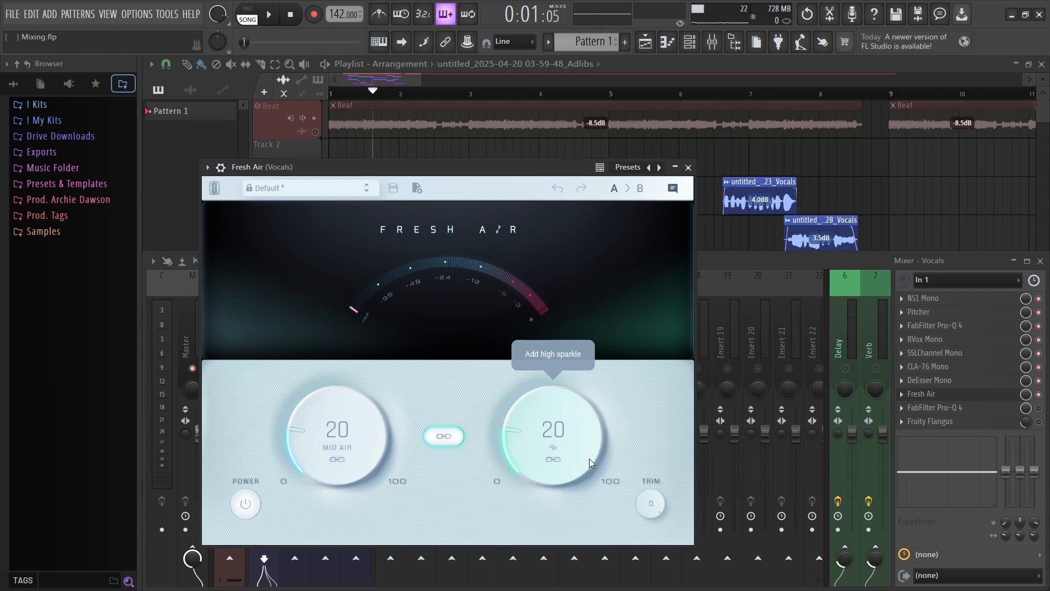
{"action": "left_click_drag", "start_coordinate": [558, 456], "coordinate": [498, 250]}
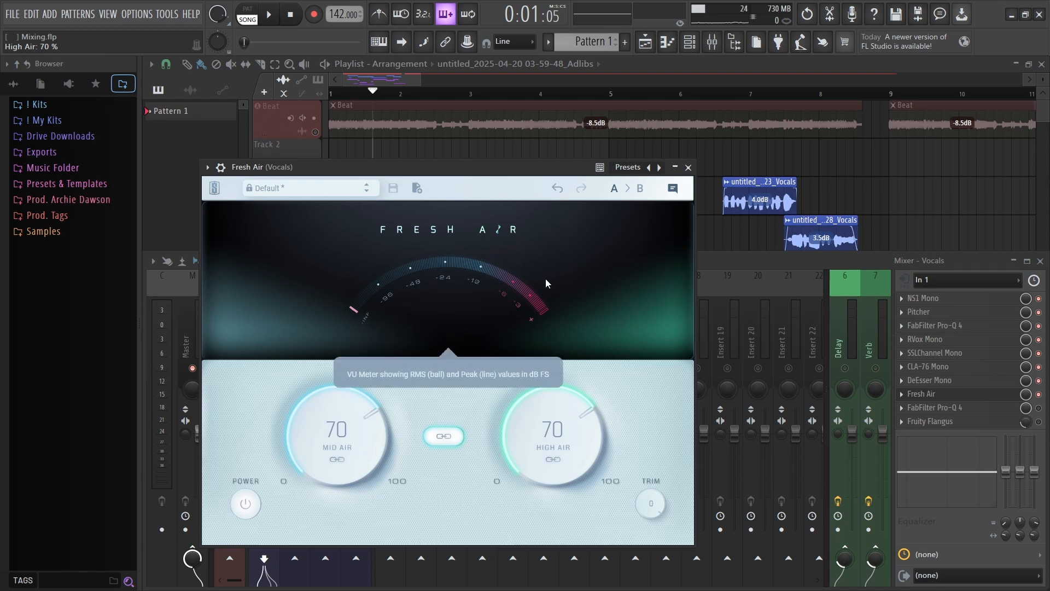
{"action": "key", "text": "space"}
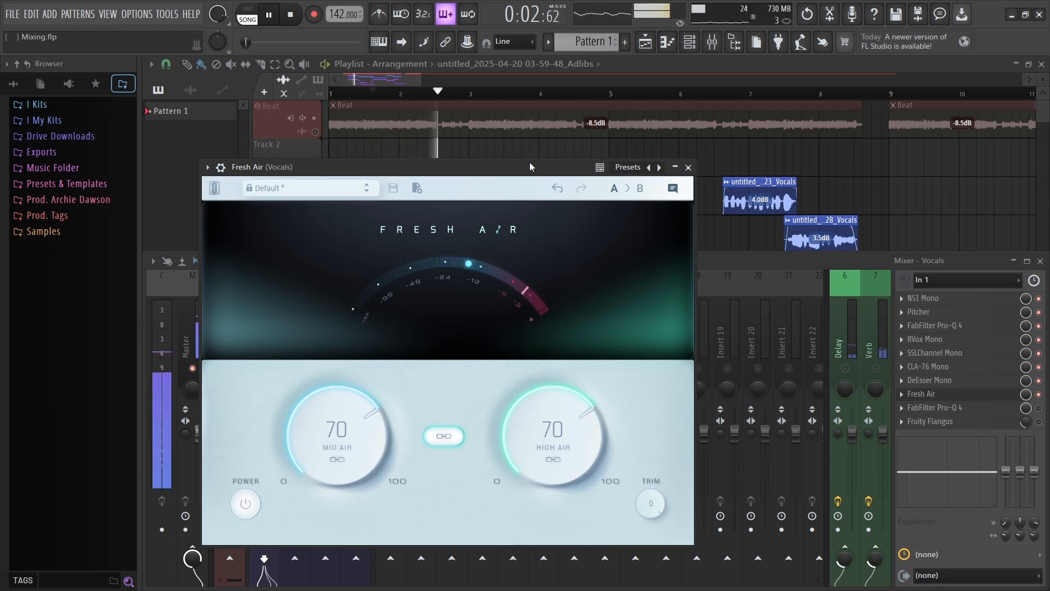
{"action": "key", "text": "space"}
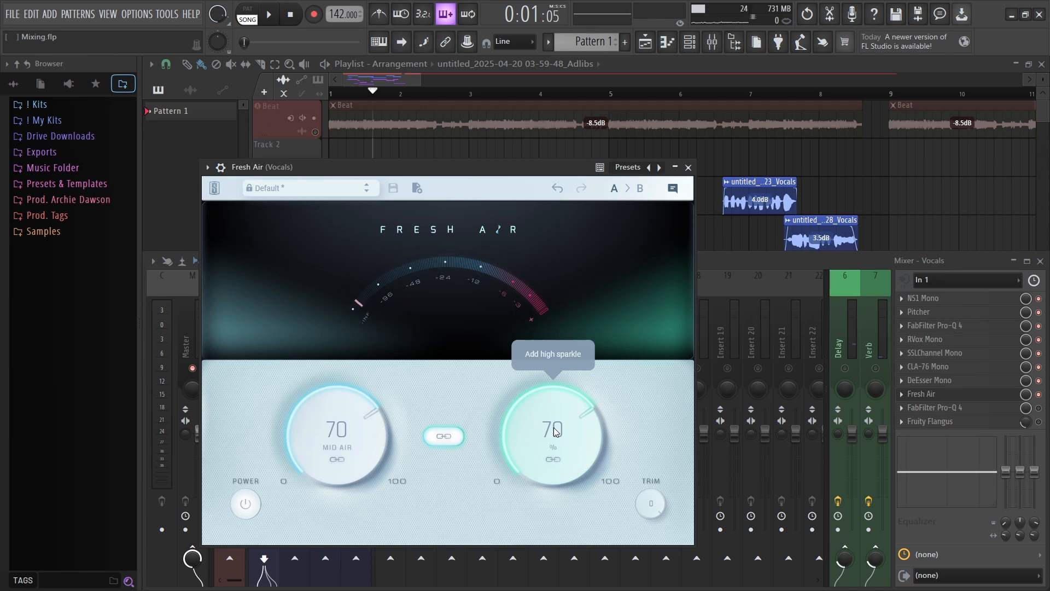
Set Fresh Air's linked Mid Air and High Air to 20% and audition the vocals
{"action": "left_click_drag", "start_coordinate": [555, 431], "coordinate": [522, 525]}
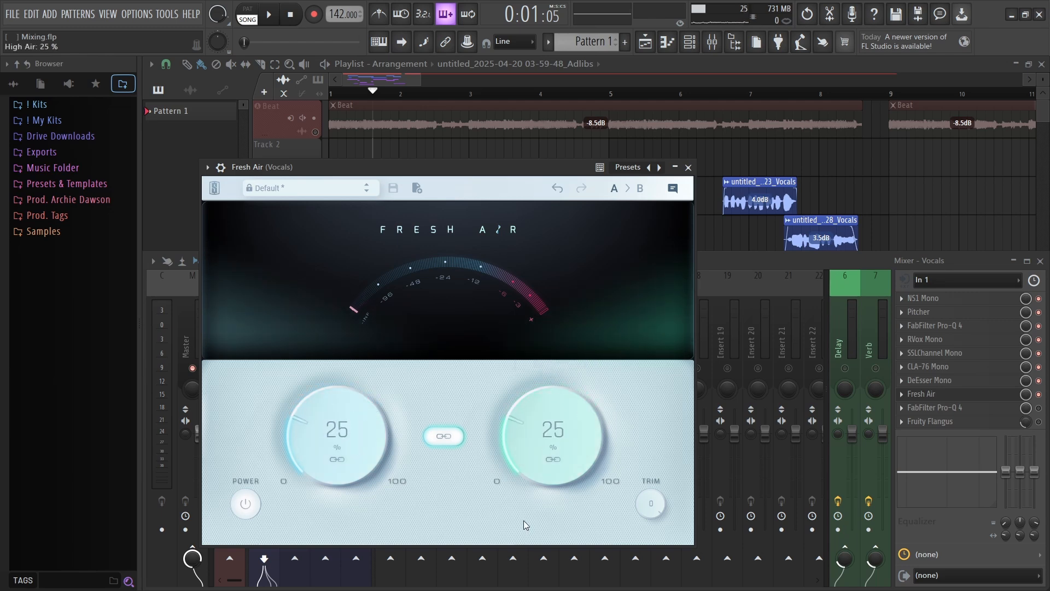
{"action": "key", "text": "ctrl+z"}
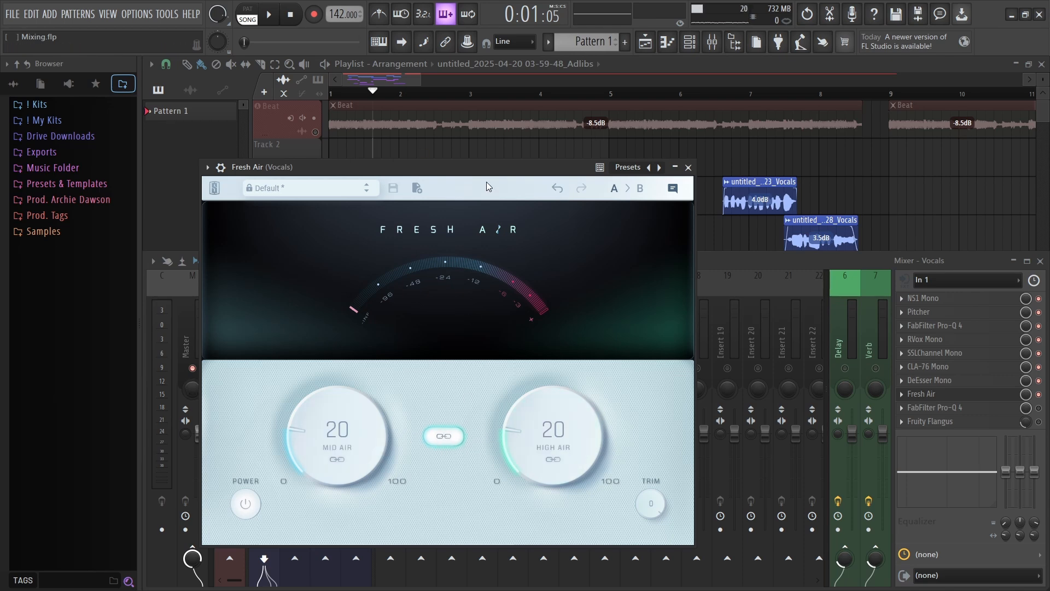
{"action": "key", "text": "space"}
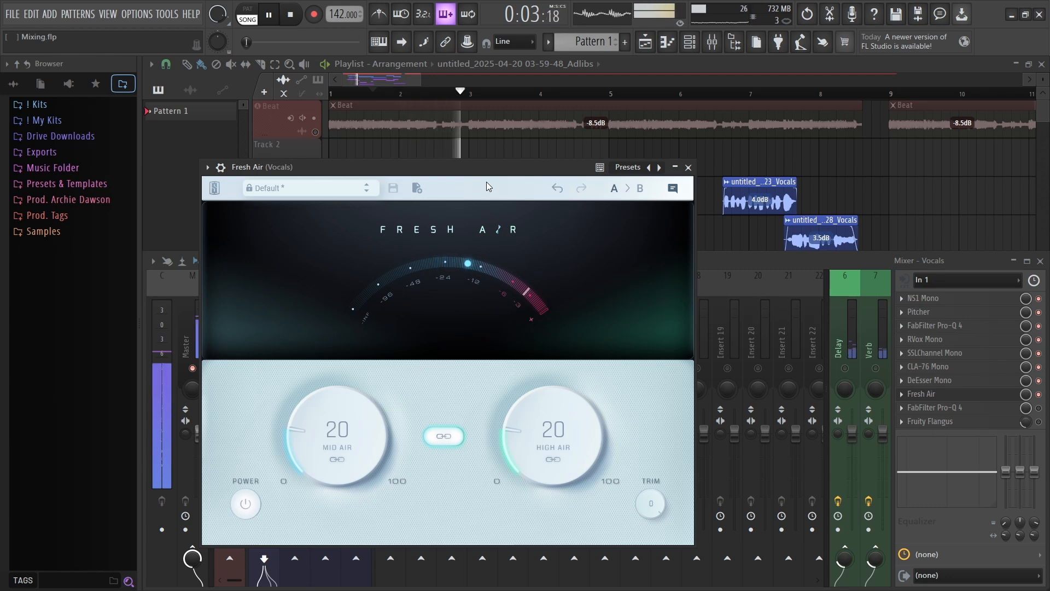
{"action": "key", "text": "space"}
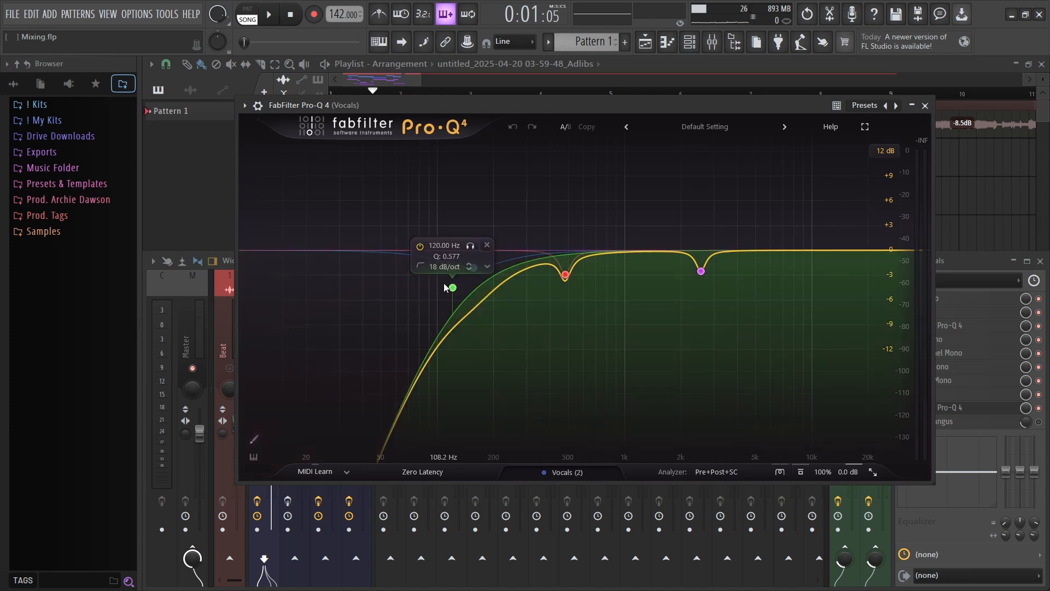
Examine the bands of the second FabFilter Pro-Q 4 on the Vocals track, audition the vocals and close its window
{"action": "double_click", "coordinate": [474, 267]}
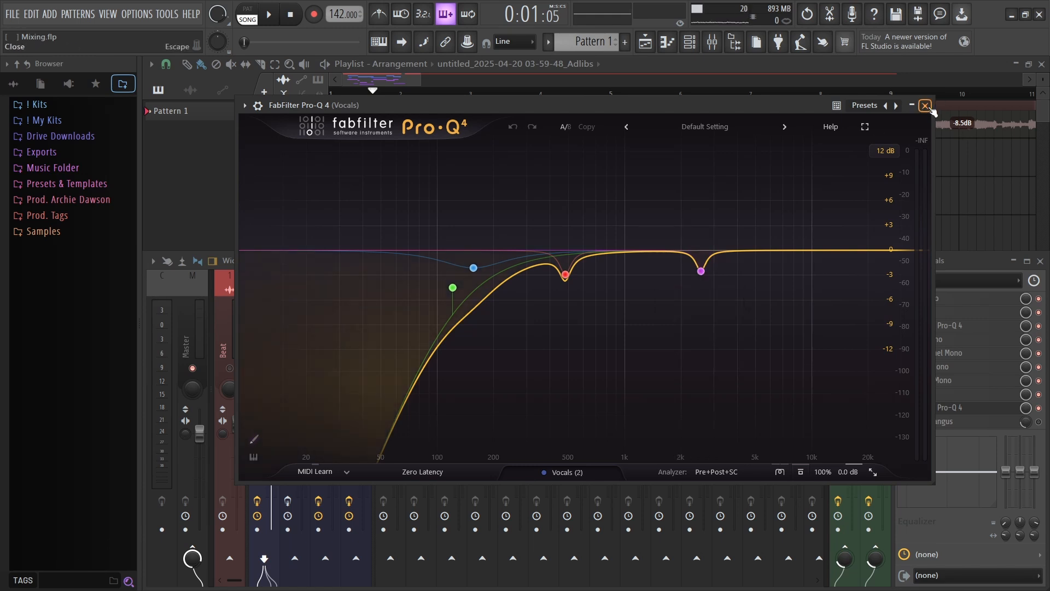
{"action": "key", "text": "space"}
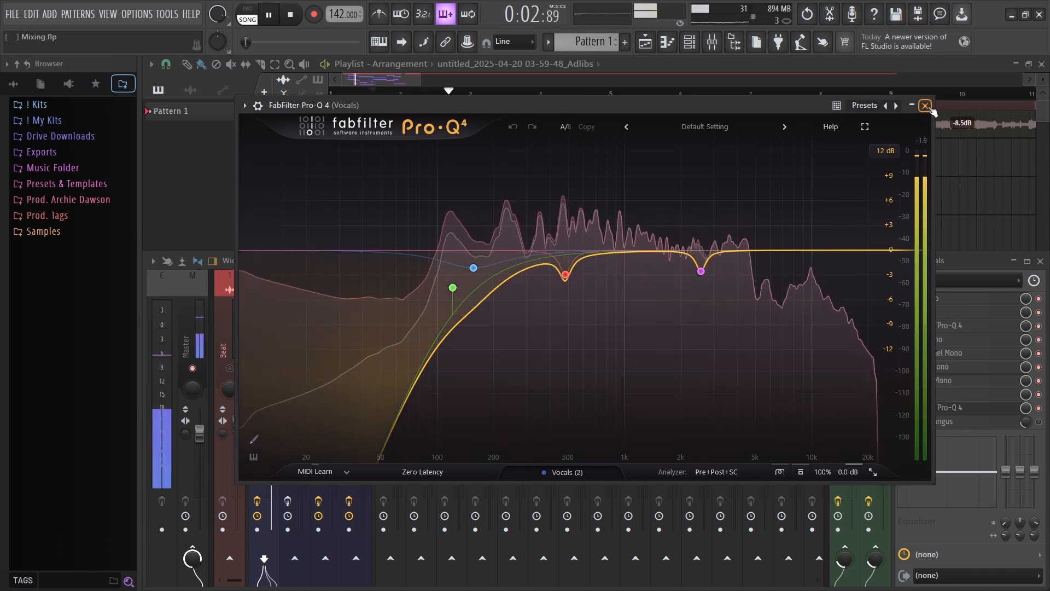
{"action": "key", "text": "space"}
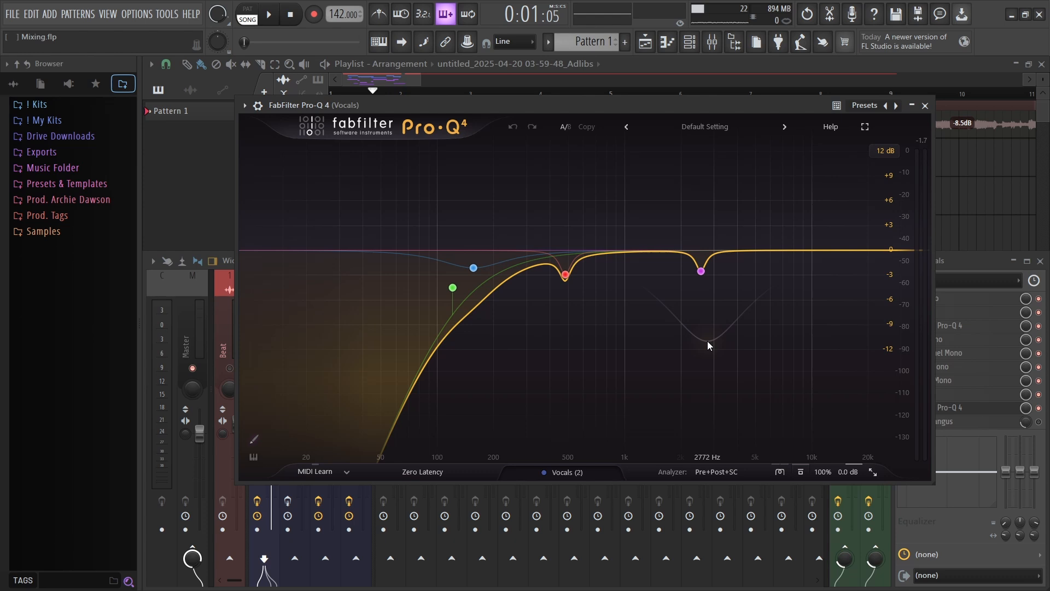
{"action": "key", "text": "Escape"}
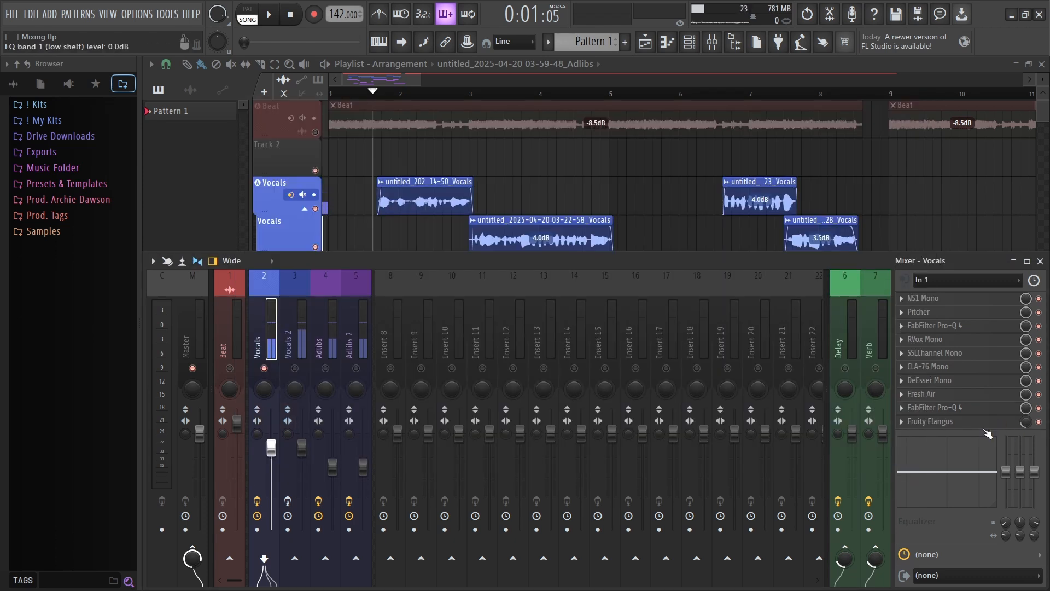
Enable Fruity Flangus on the Vocals track and audition the vocals with it
{"action": "left_click", "coordinate": [929, 421]}
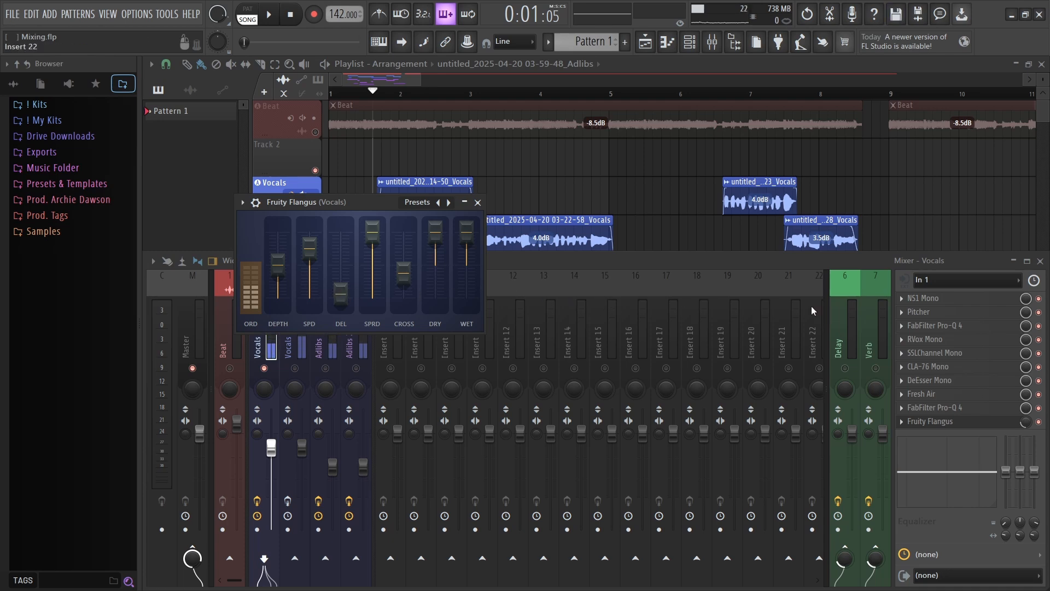
{"action": "key", "text": "space"}
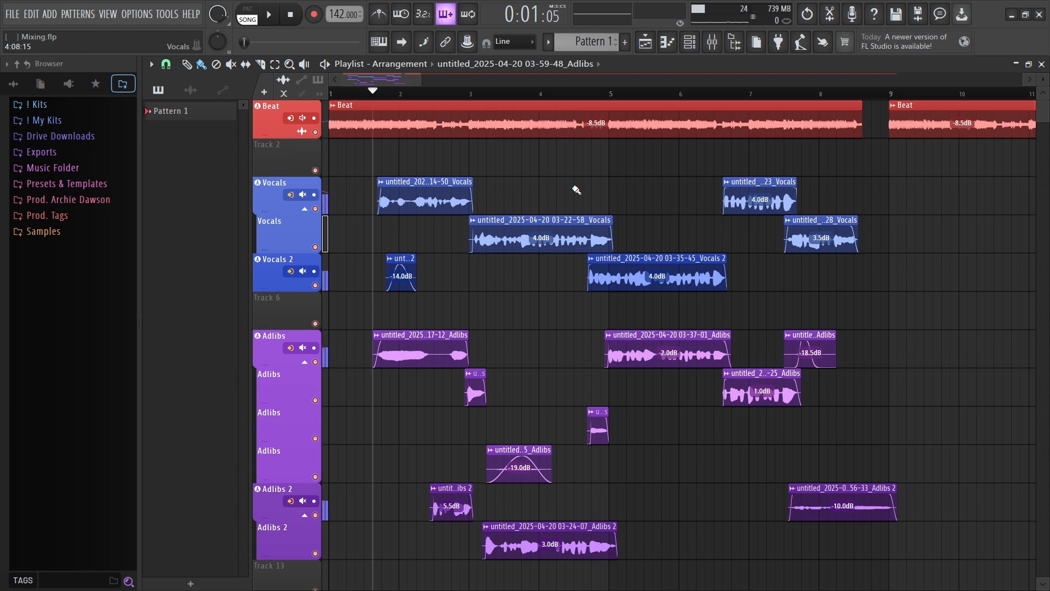
{"action": "key", "text": "space"}
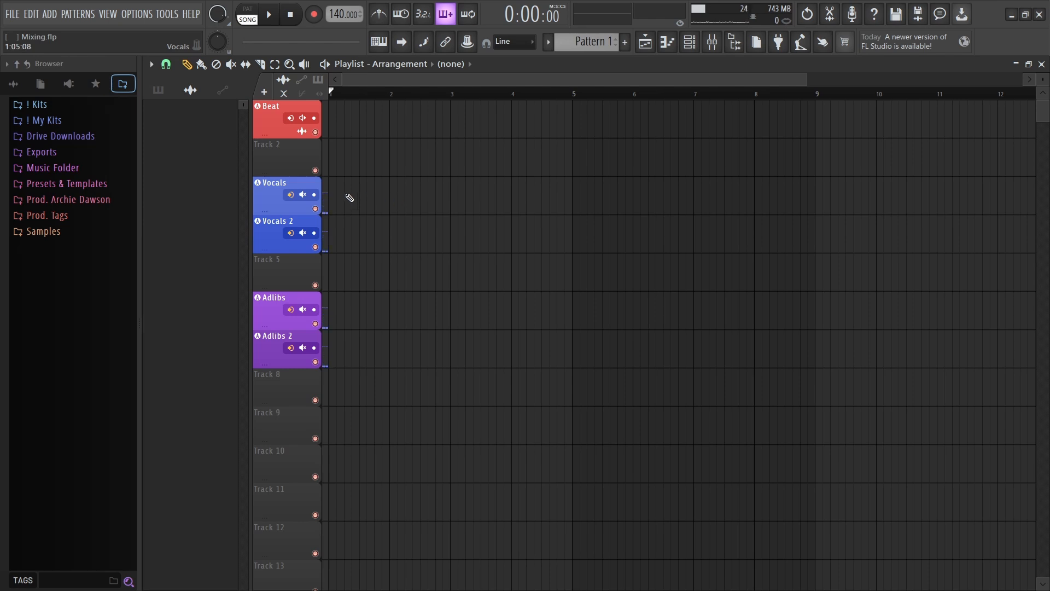
Arm the Vocals track, record a short vocal take on it and turn recording off
{"action": "left_click", "coordinate": [316, 194]}
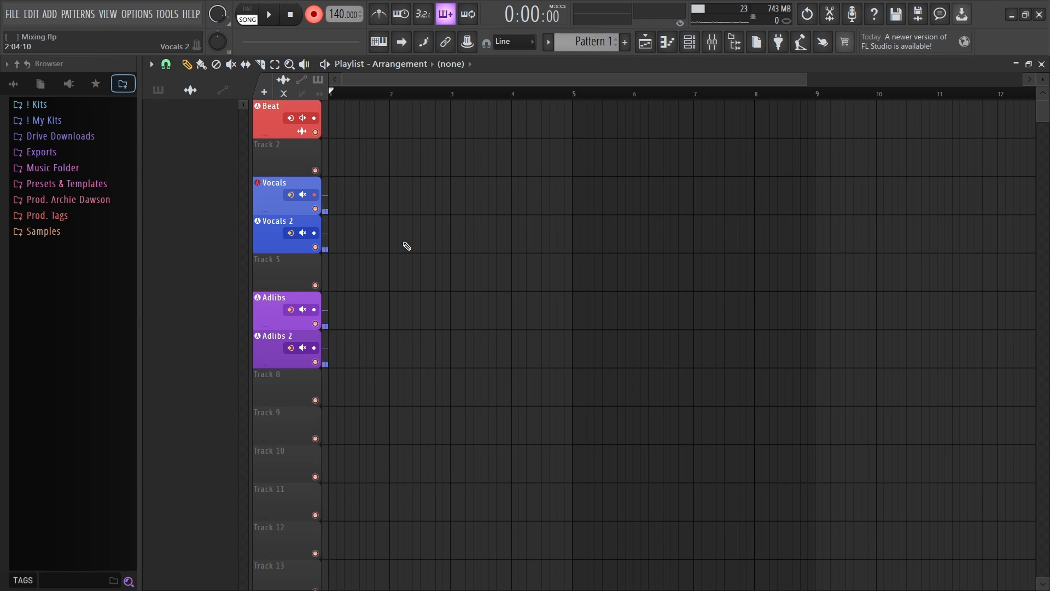
{"action": "key", "text": "space"}
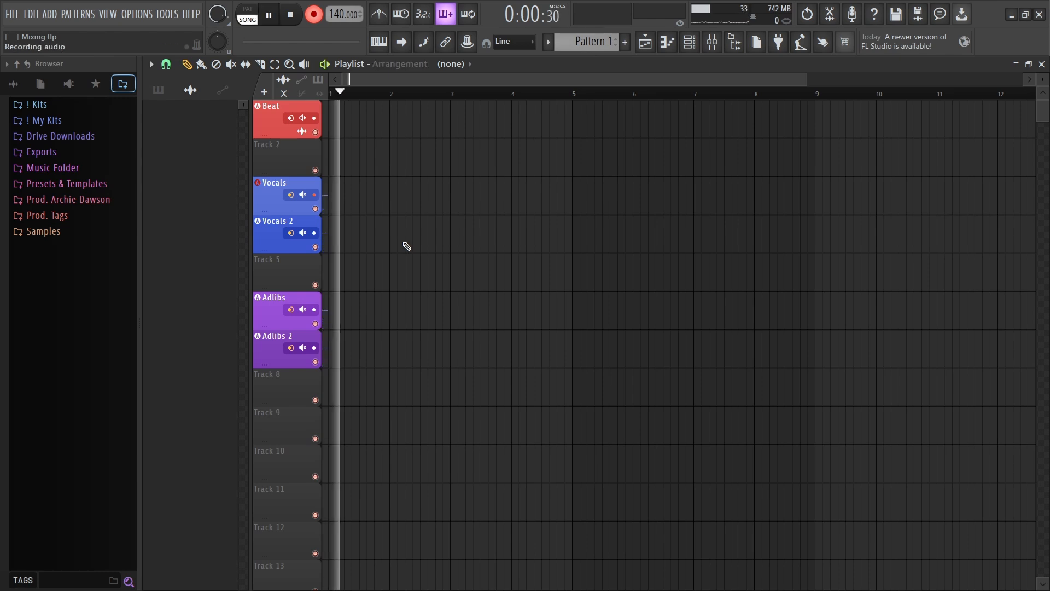
{"action": "key", "text": "space"}
{"action": "left_click", "coordinate": [316, 17]}
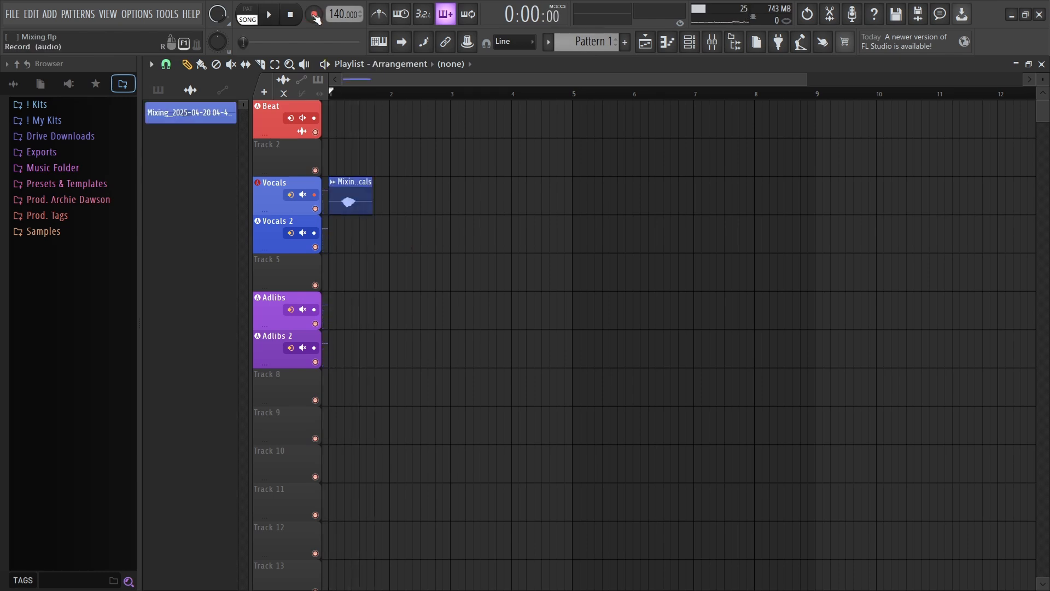
Check the recorded clip's channel settings and play it back on the Vocals track
{"action": "double_click", "coordinate": [347, 202]}
{"action": "left_click", "coordinate": [596, 184]}
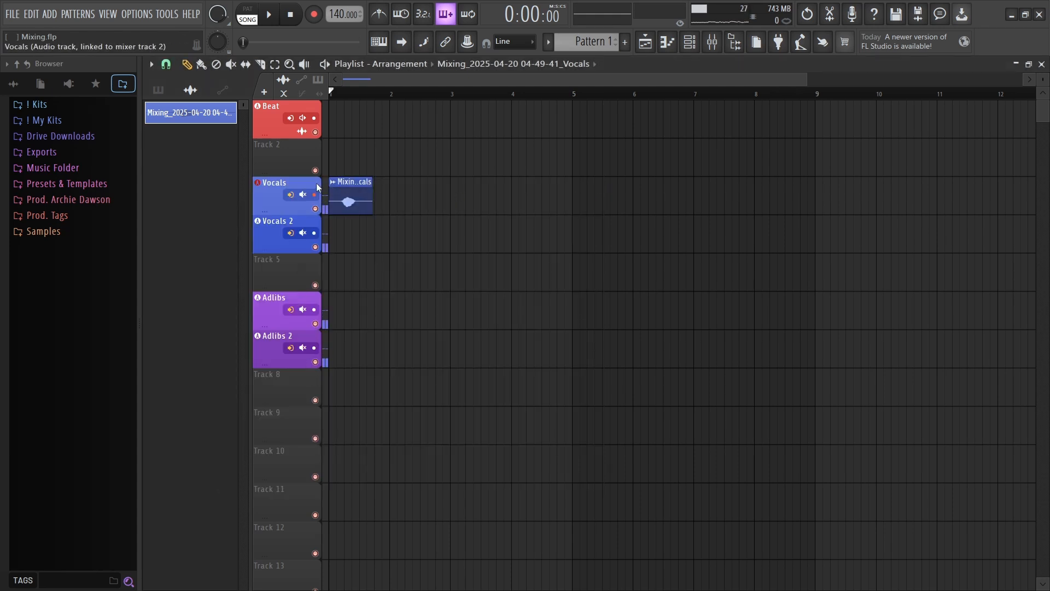
{"action": "key", "text": "space"}
{"action": "key", "text": "space"}
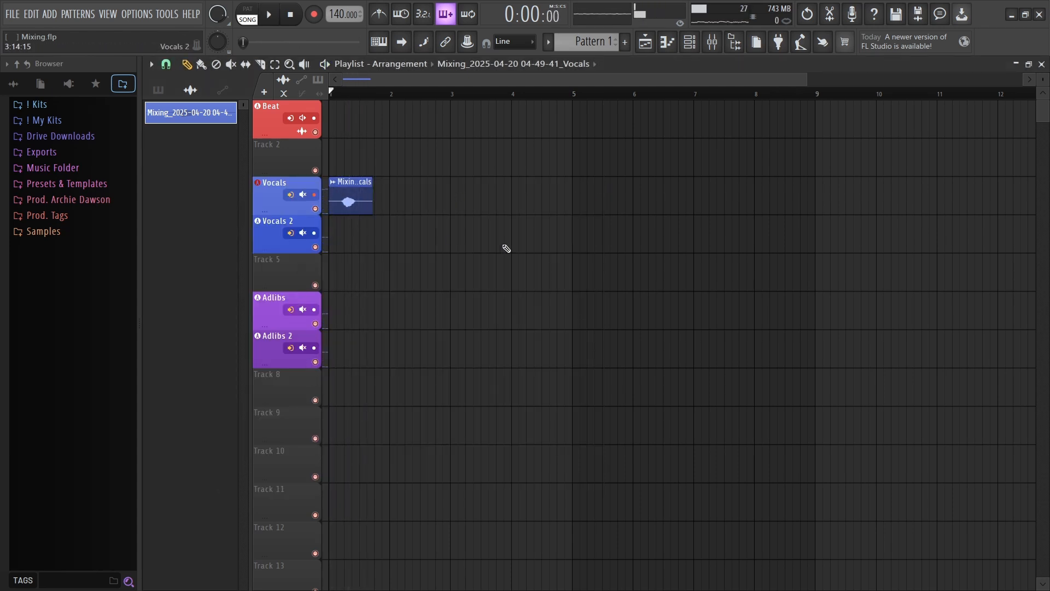
Move the recorded clip to the Adlibs track, check its mixer track assignment and play it back
{"action": "left_click_drag", "start_coordinate": [347, 193], "coordinate": [347, 307]}
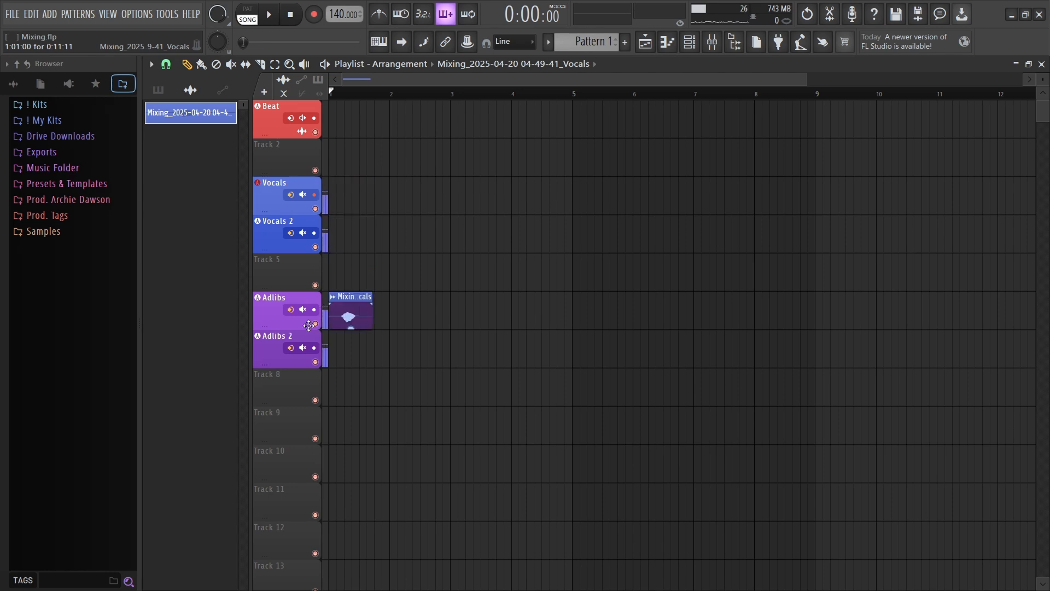
{"action": "double_click", "coordinate": [347, 312]}
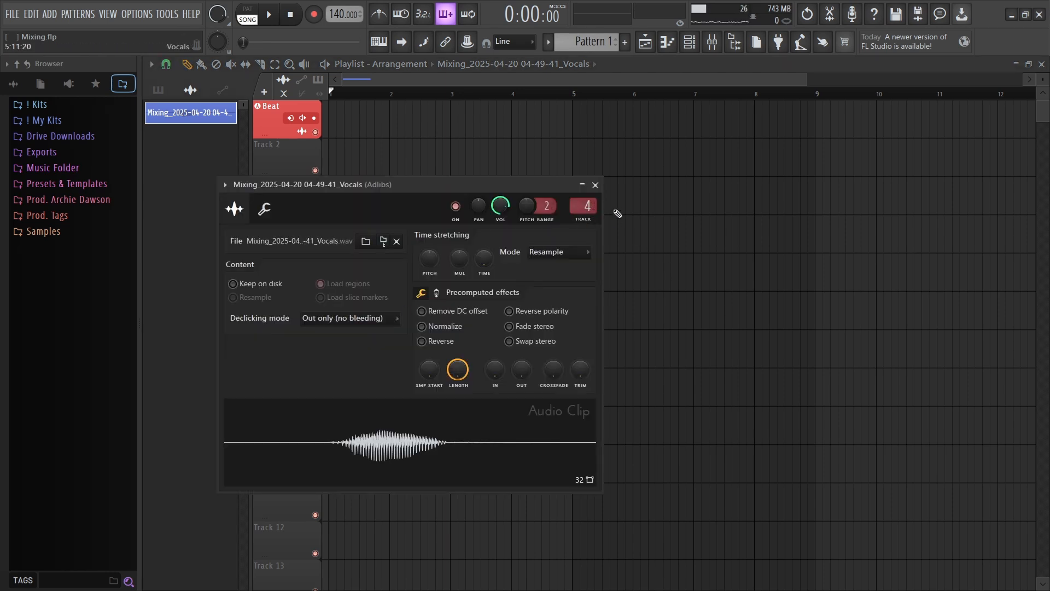
{"action": "left_click", "coordinate": [595, 184]}
{"action": "key", "text": "space"}
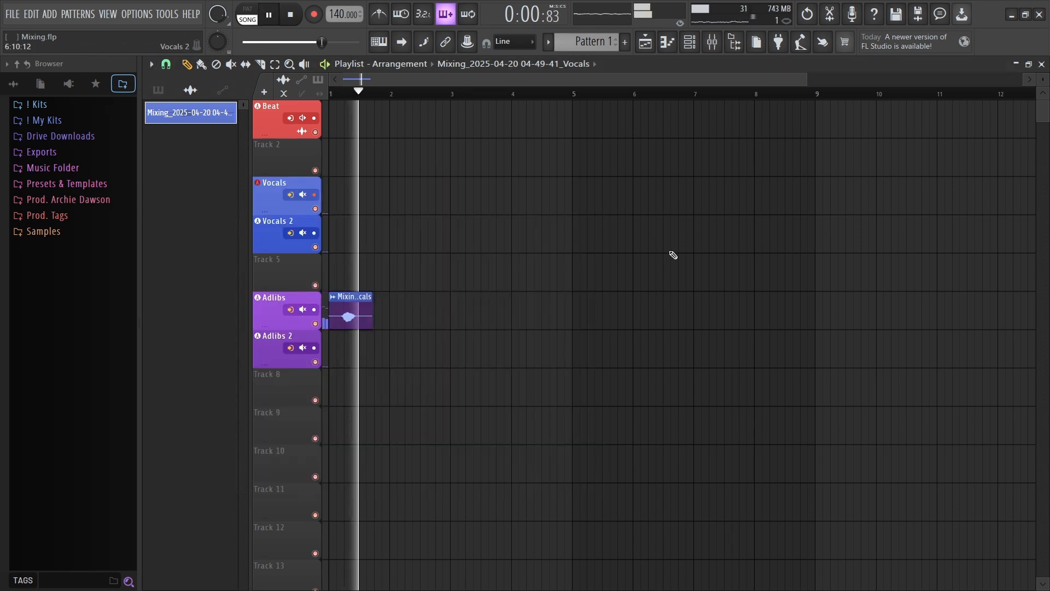
{"action": "key", "text": "space"}
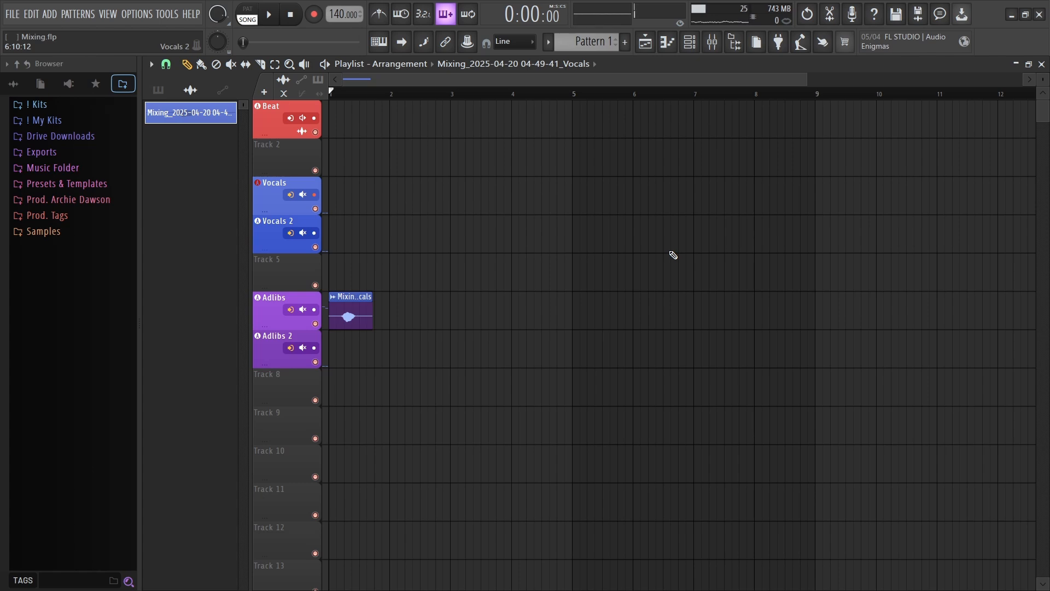
Undo the test recording to clear its clip from the playlist
{"action": "key", "text": "ctrl+z"}
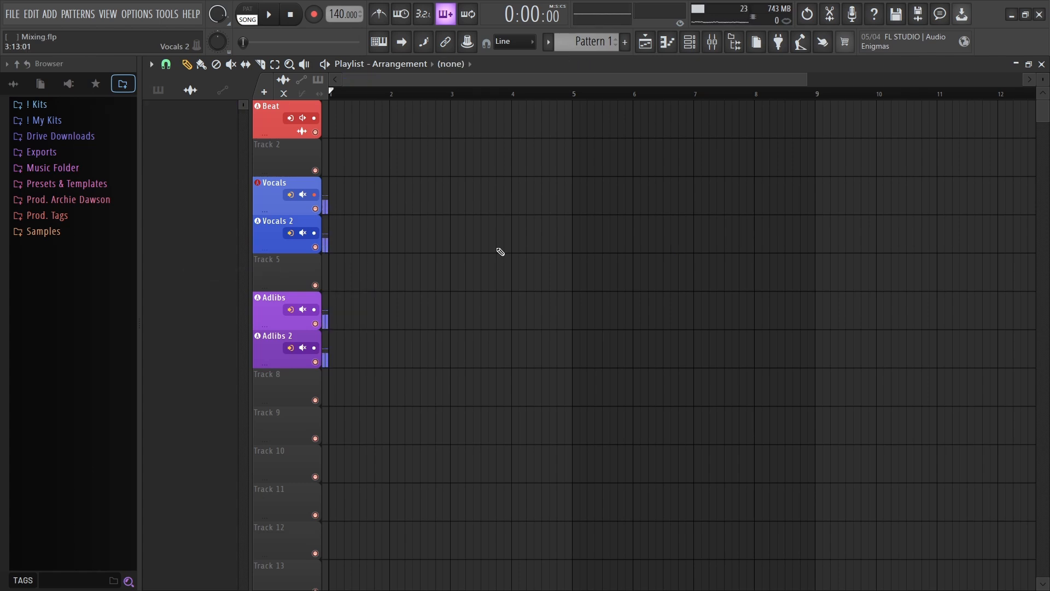